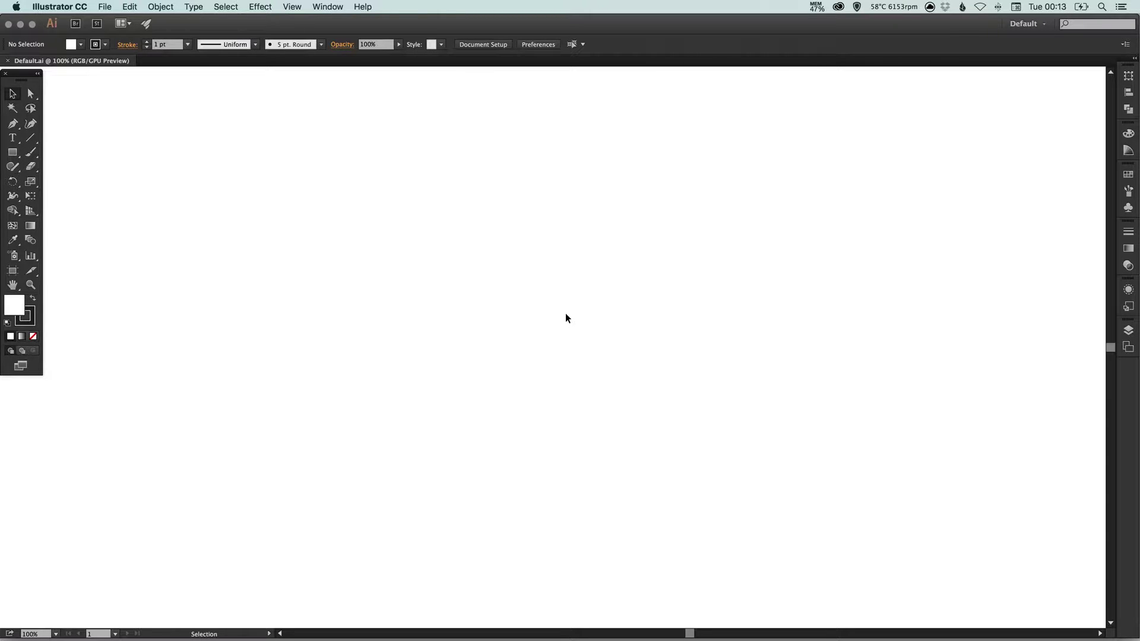
Draw a horizontal line across the middle of the artboard with the Line Segment tool.
click(30, 137)
drag(310, 333, 742, 333)
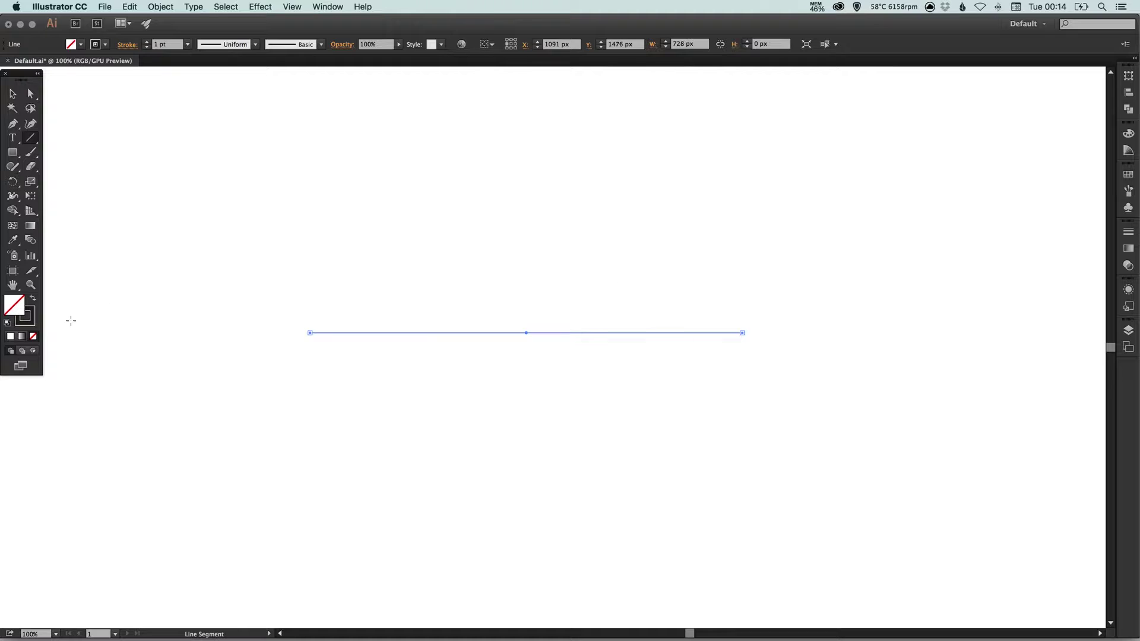
key(v)
Raise the line's stroke weight to 5 pt.
click(1128, 232)
click(1022, 236)
click(1022, 236)
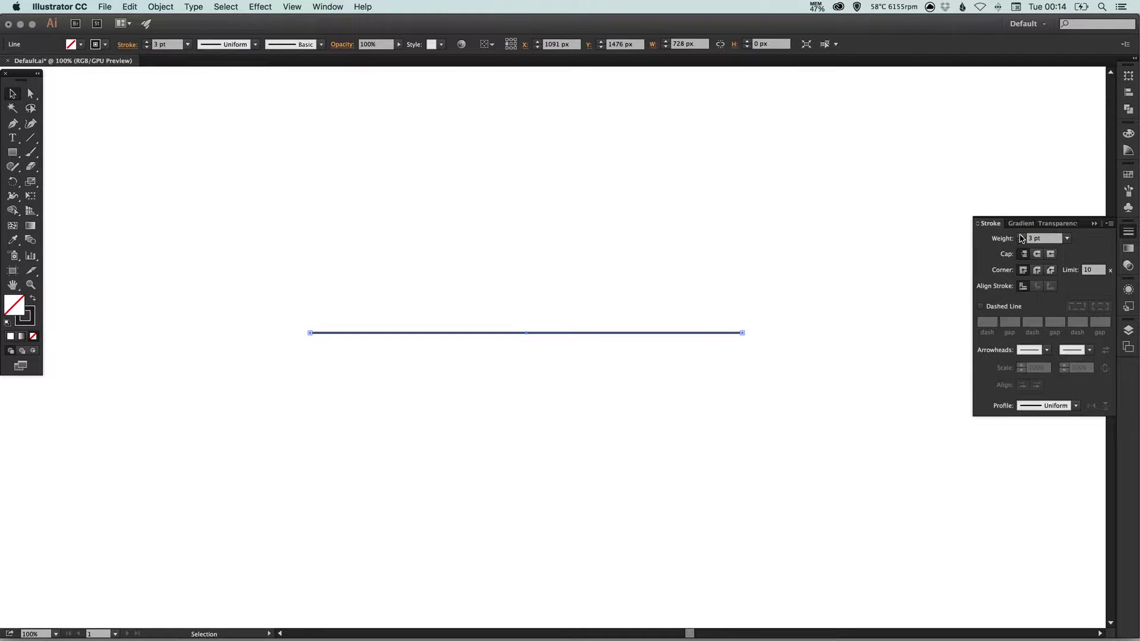
click(1022, 235)
click(1022, 236)
click(1128, 232)
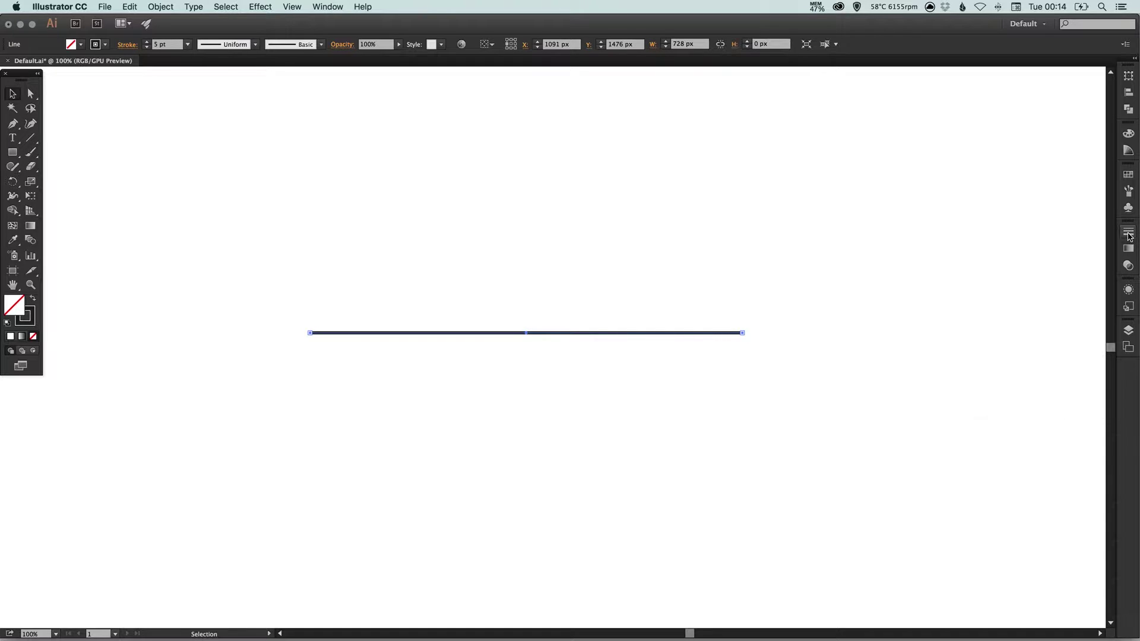
click(1130, 193)
click(973, 157)
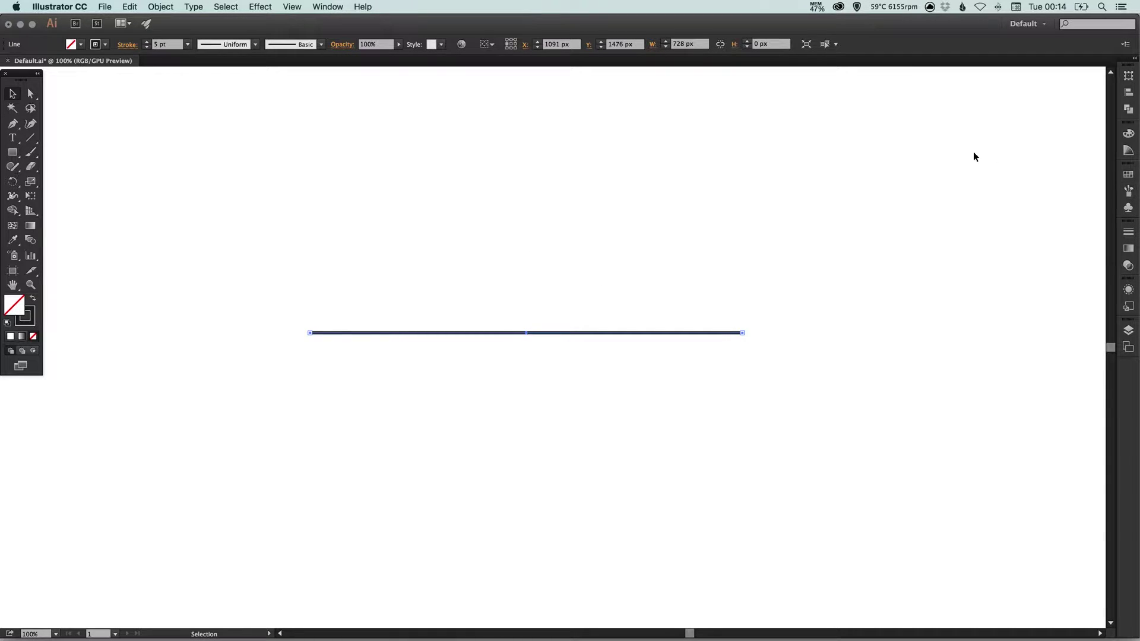
Show the Brushes panel, preview the charcoal and arrow brushes, then undo back to Basic.
click(328, 7)
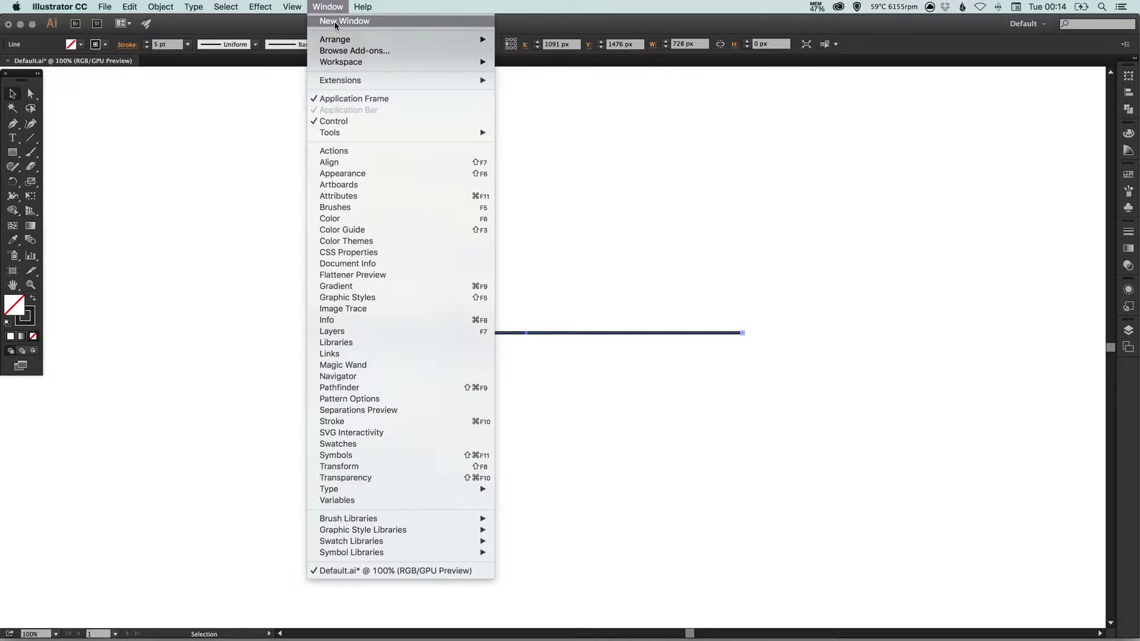
click(337, 208)
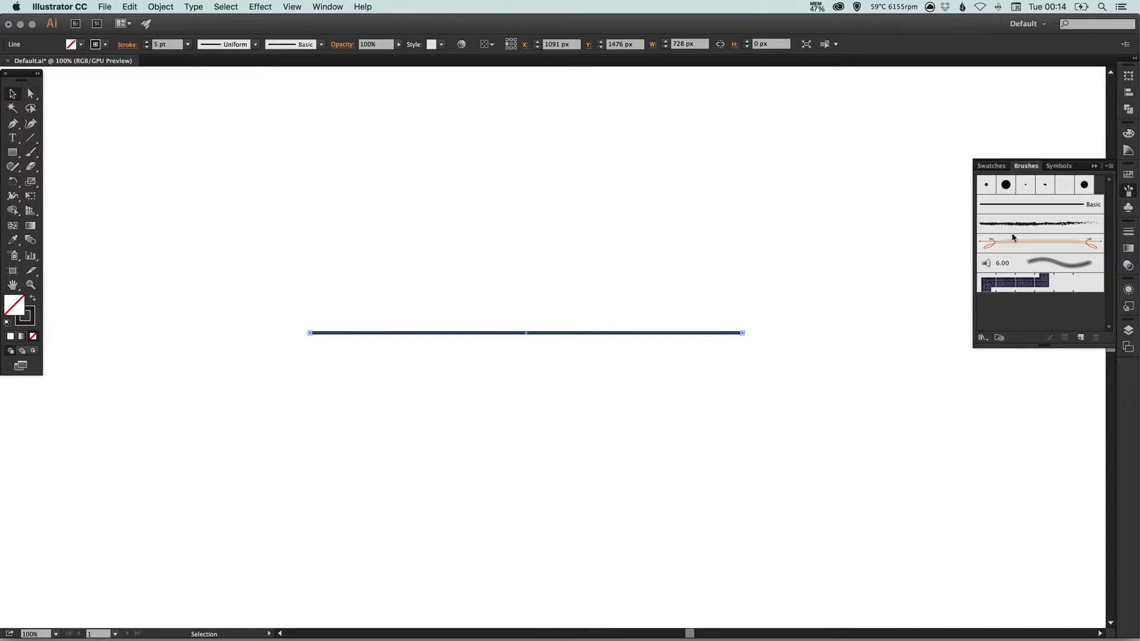
click(1041, 227)
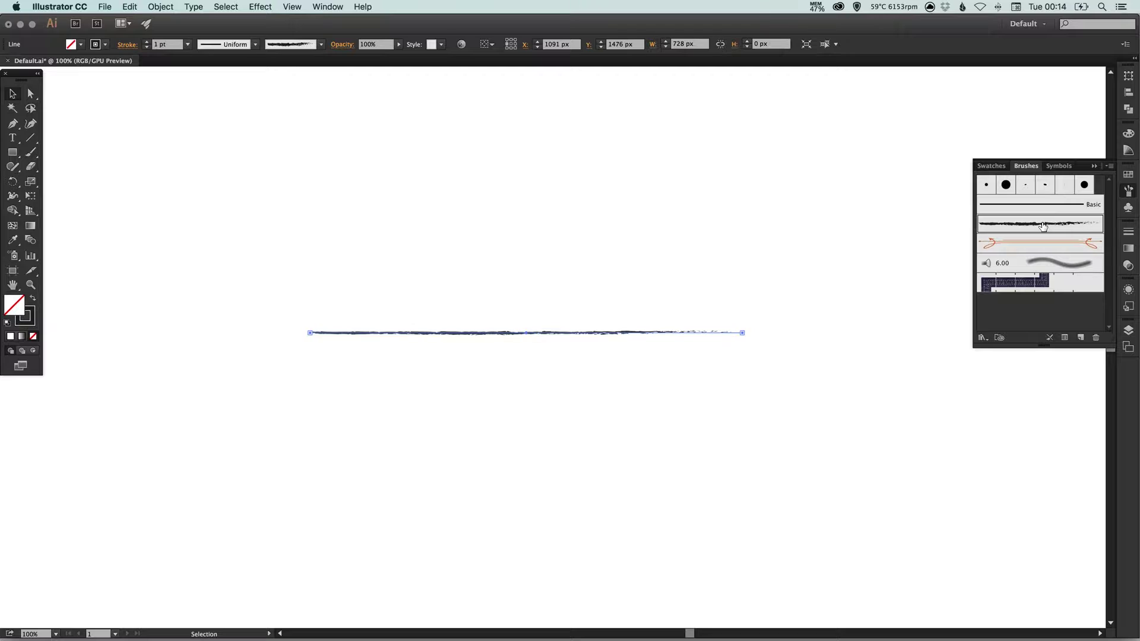
click(1030, 248)
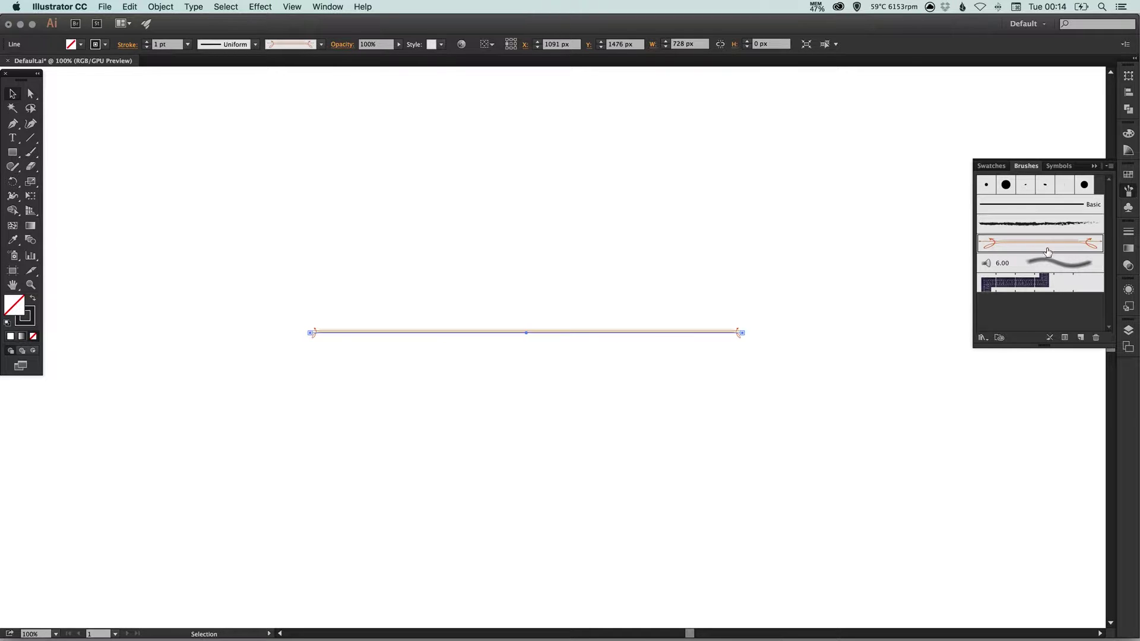
click(828, 273)
key(super+z)
key(super+z)
key(super+z)
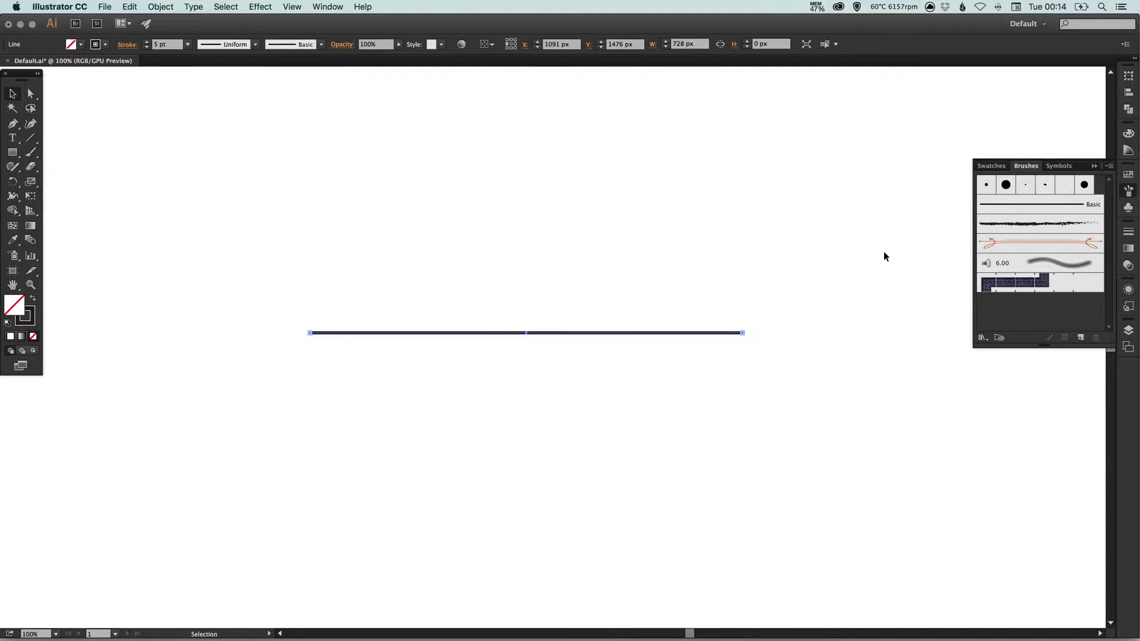
Load Artistic_Ink from the Brushes panel menu's Open Brush Library > Artistic submenu.
click(1110, 168)
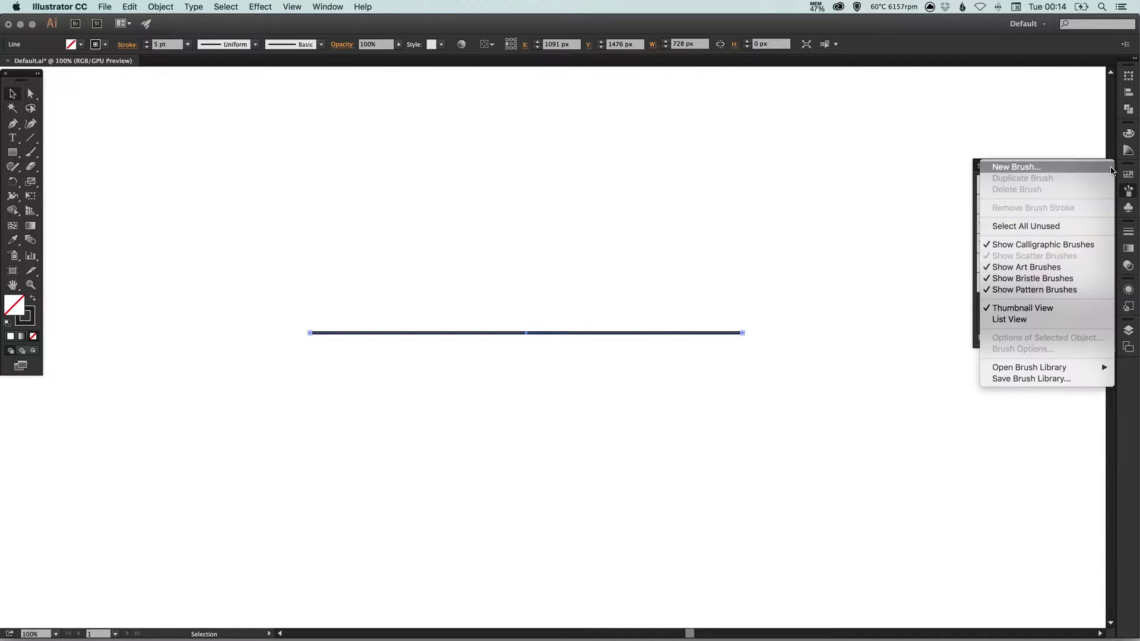
mouse_move(1023, 371)
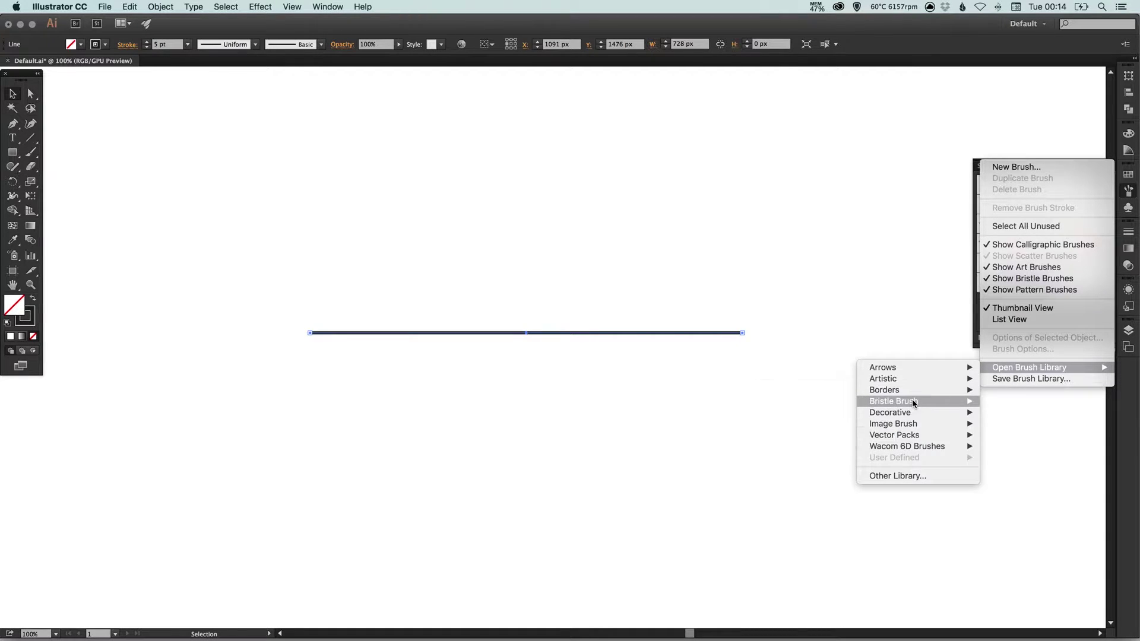
mouse_move(907, 440)
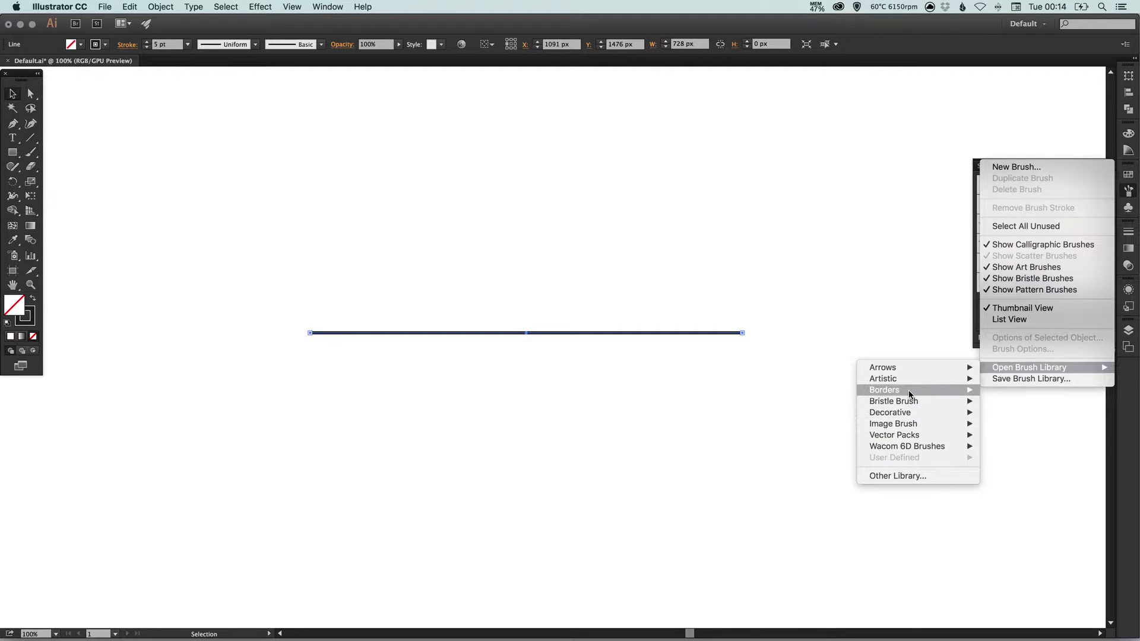
mouse_move(909, 379)
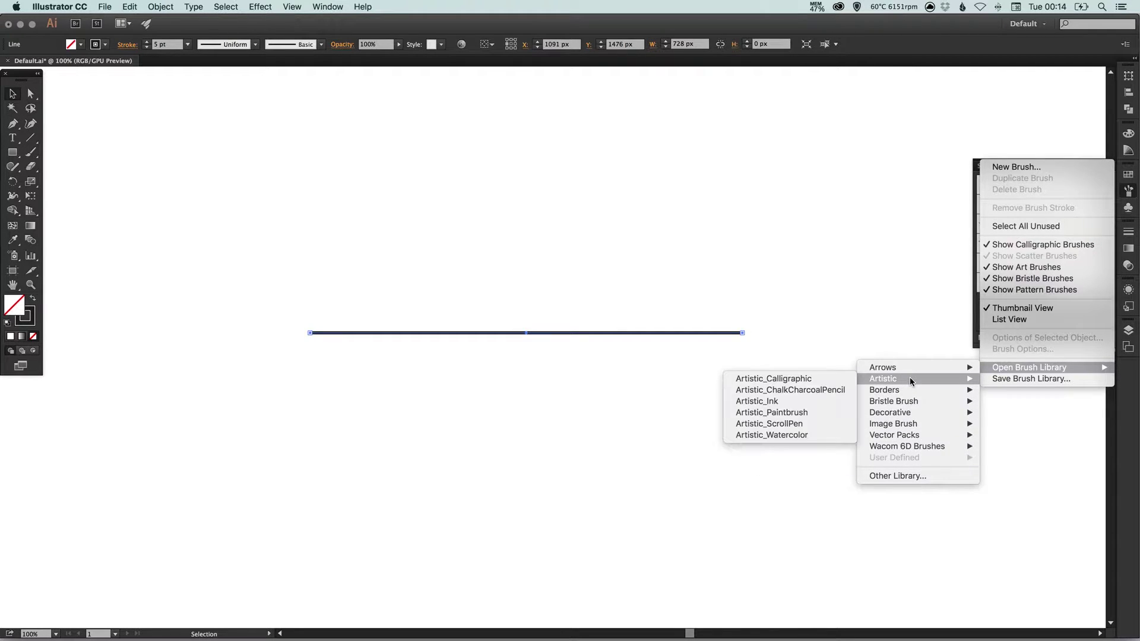
click(793, 400)
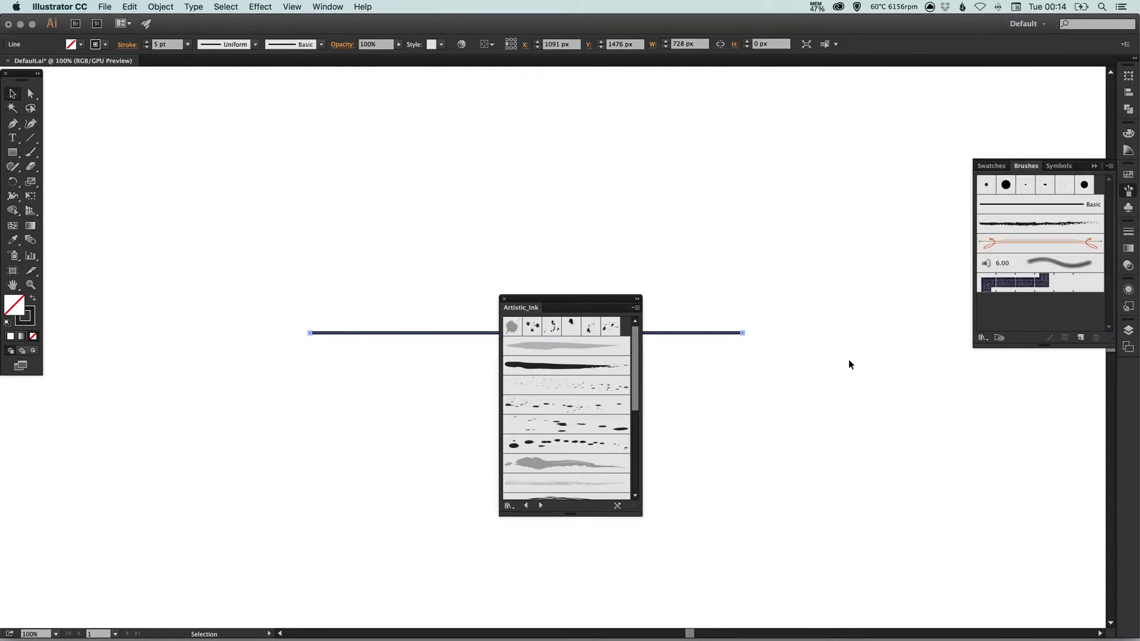
Move the Artistic_Ink panel to the upper right and make it taller.
mouse_move(596, 303)
mouse_down()
mouse_move(782, 178)
mouse_move(1024, 85)
mouse_up()
click(1129, 191)
drag(1061, 294, 1071, 506)
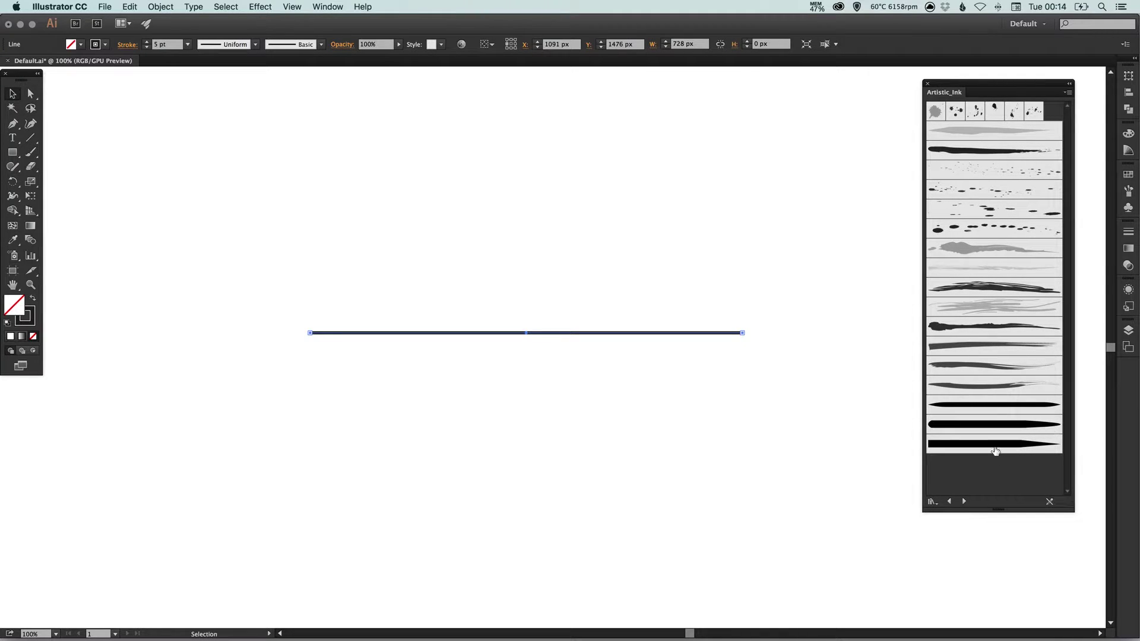
Browse forward through the brush libraries, then step back to Artistic_Ink.
click(965, 503)
click(965, 503)
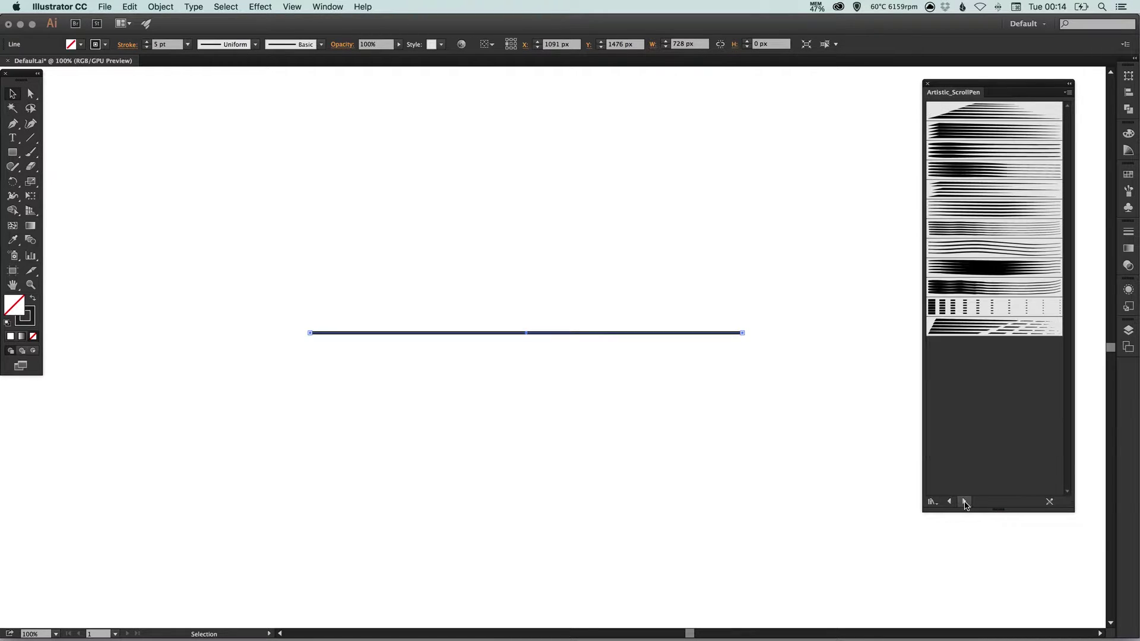
click(965, 503)
click(966, 503)
click(965, 503)
click(964, 503)
click(965, 503)
click(964, 503)
click(950, 502)
click(950, 502)
click(951, 502)
click(950, 503)
click(950, 502)
click(950, 502)
click(951, 502)
click(950, 502)
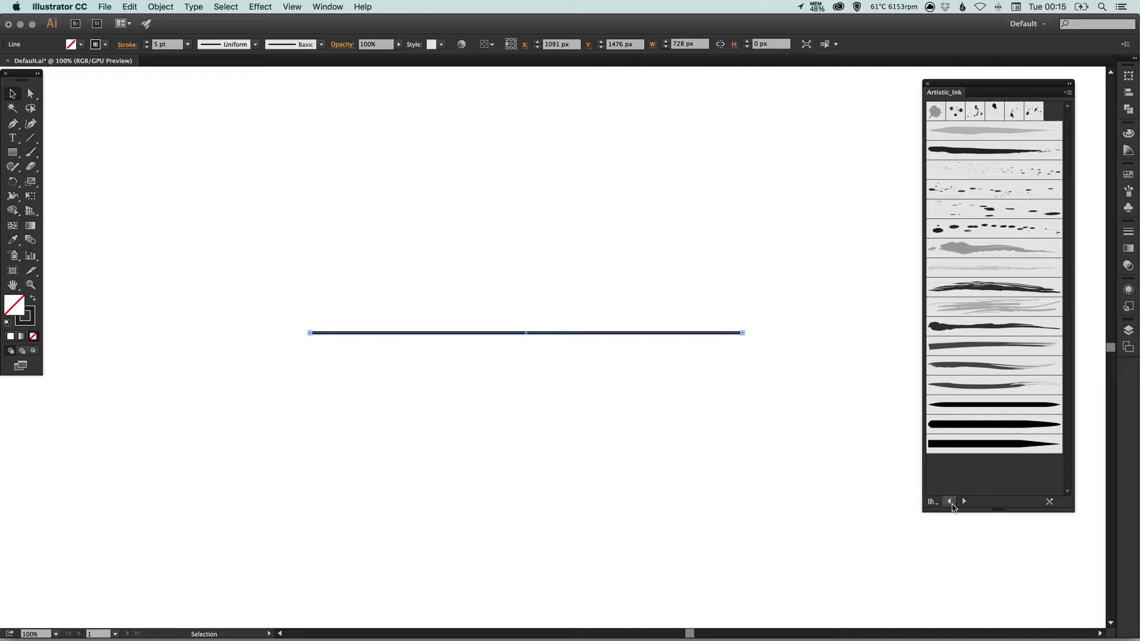
Try the first and second Artistic_Ink brushes on the line.
click(988, 136)
click(680, 272)
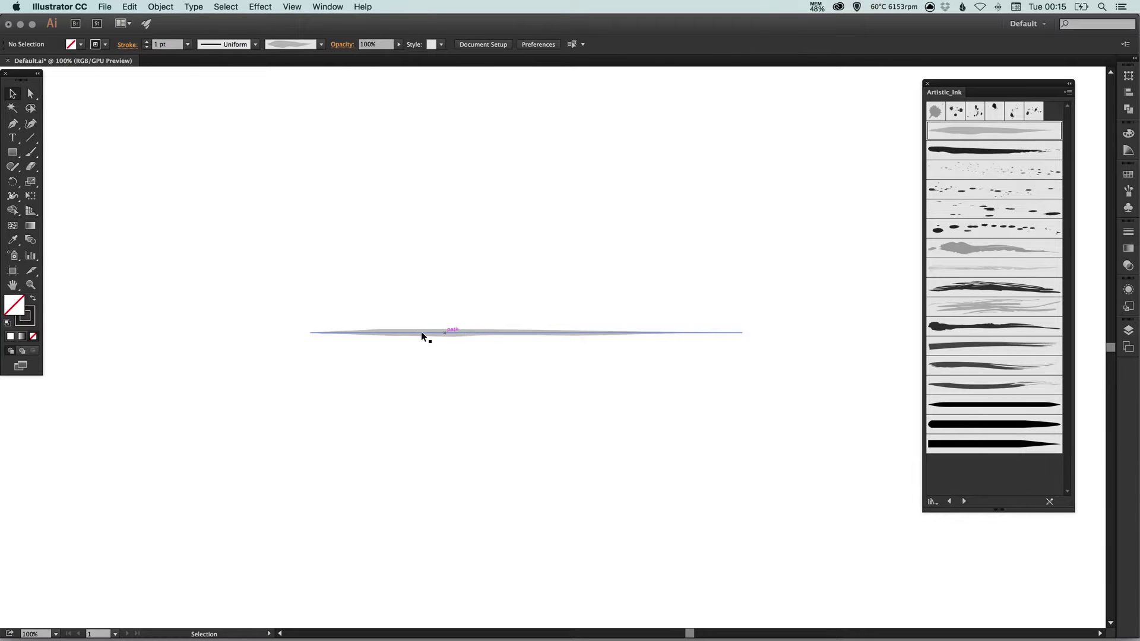
key(super+a)
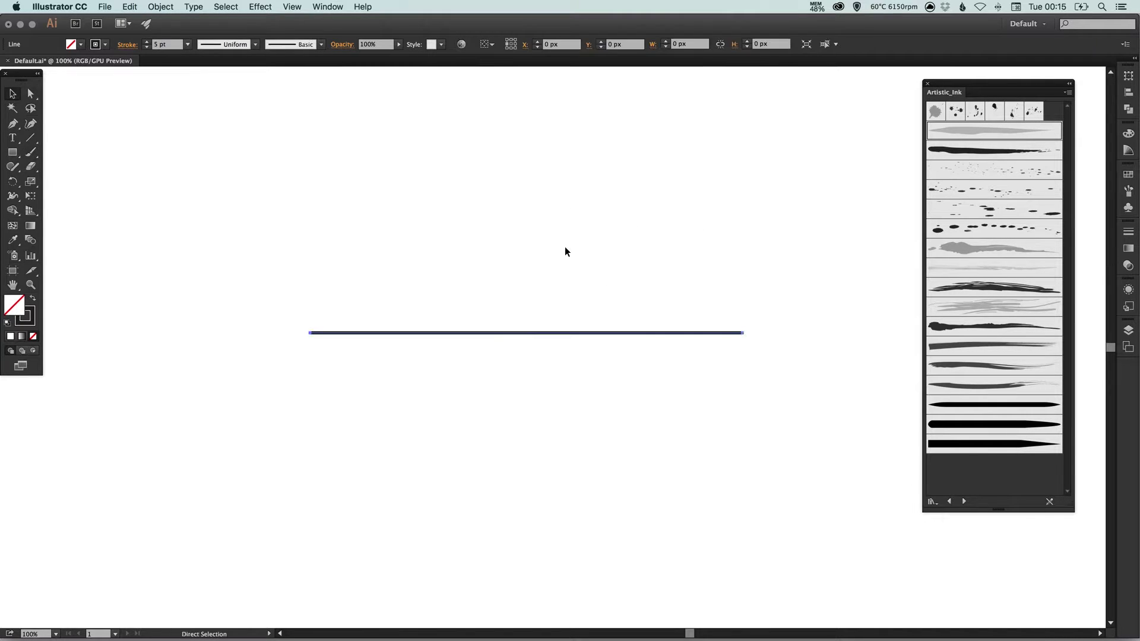
click(977, 150)
click(723, 244)
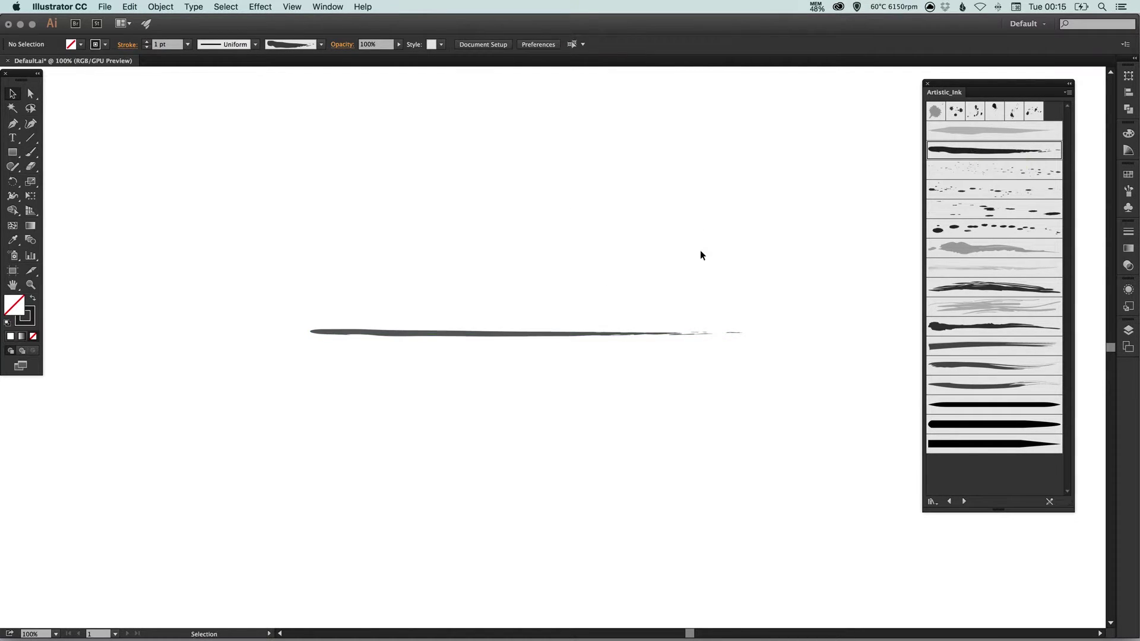
drag(420, 287, 564, 395)
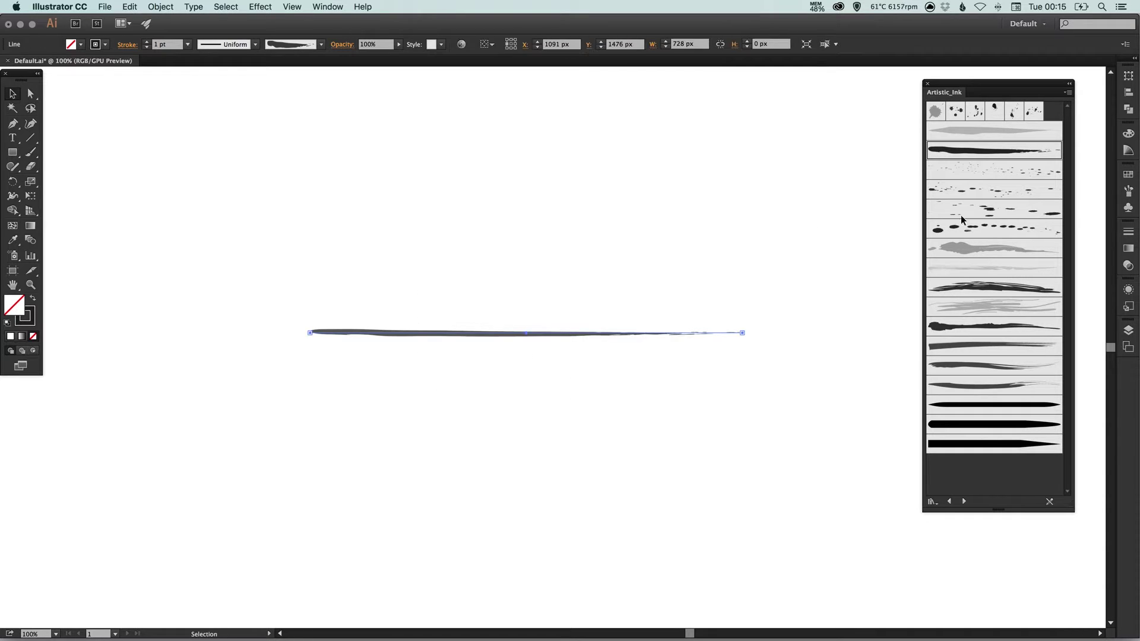
Adjust the brushed line's stroke weight up, then back down toward 2 pt.
click(1128, 231)
click(1021, 235)
click(1021, 236)
click(1021, 235)
click(1021, 236)
click(1021, 236)
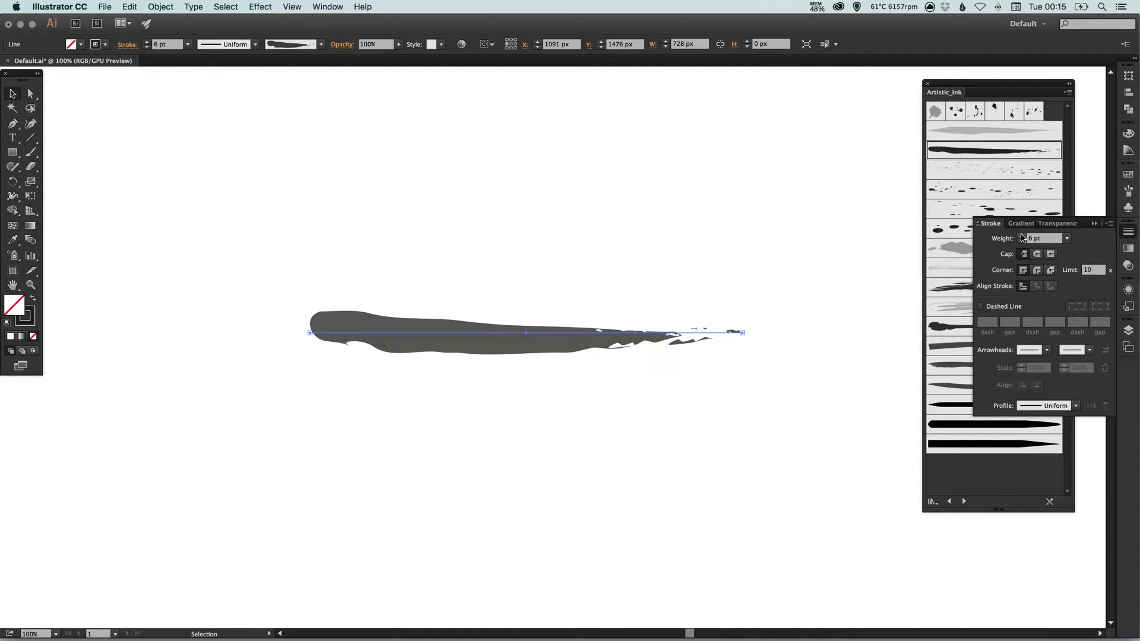
click(1021, 241)
click(1021, 241)
click(1021, 241)
click(1021, 241)
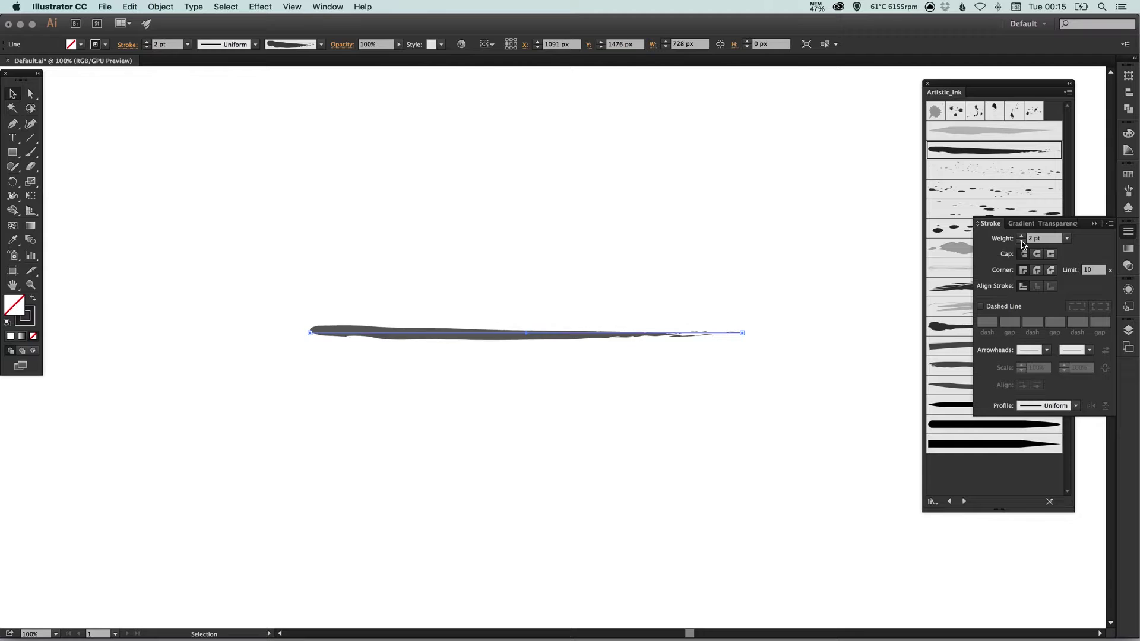
click(1130, 233)
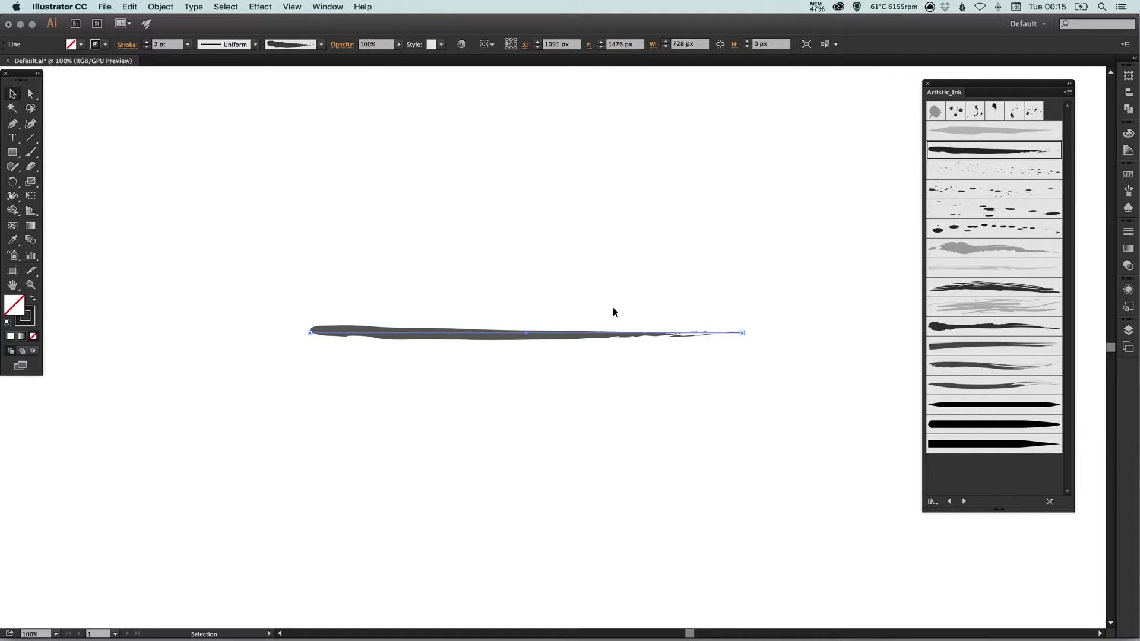
Try the dry-ink and dark ink brushes, settling on the heaviest tapered black ink brush.
click(997, 287)
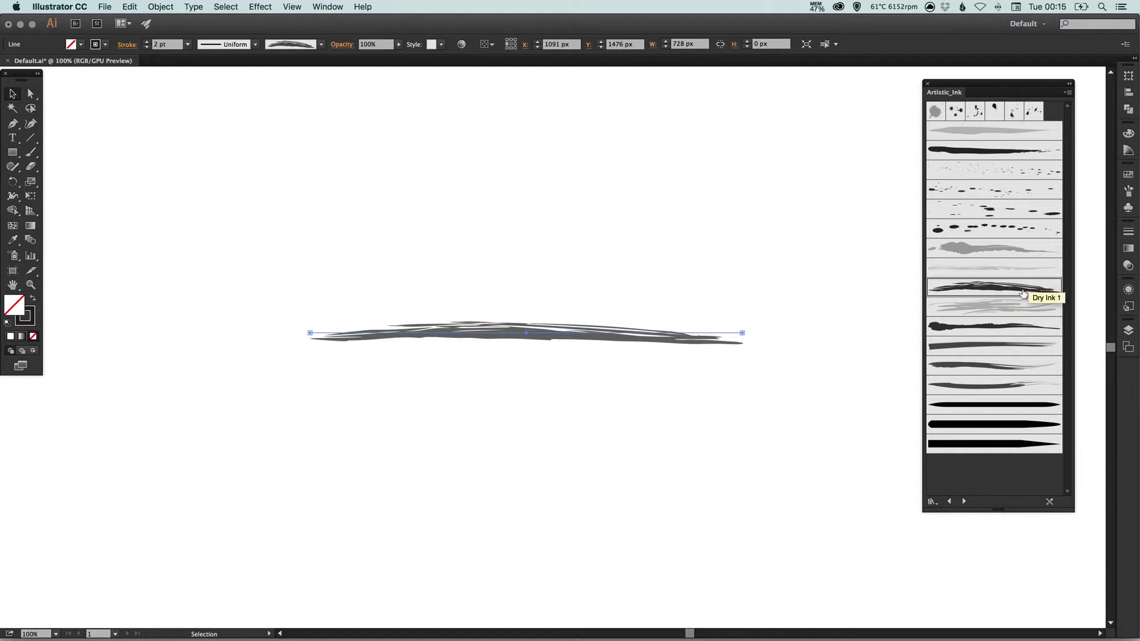
click(991, 308)
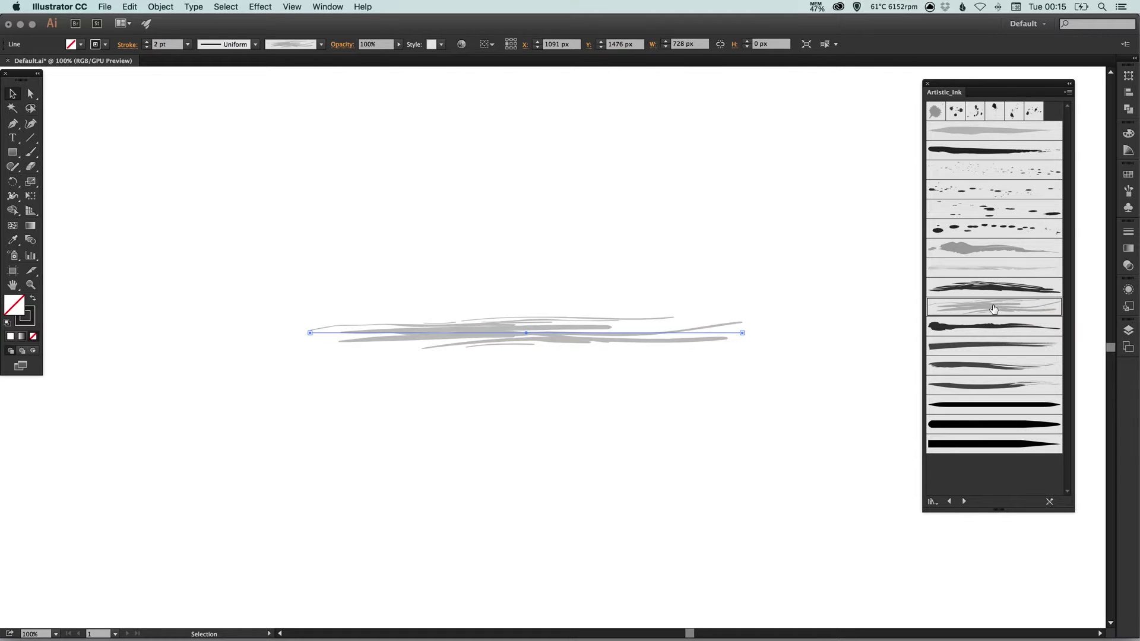
click(994, 346)
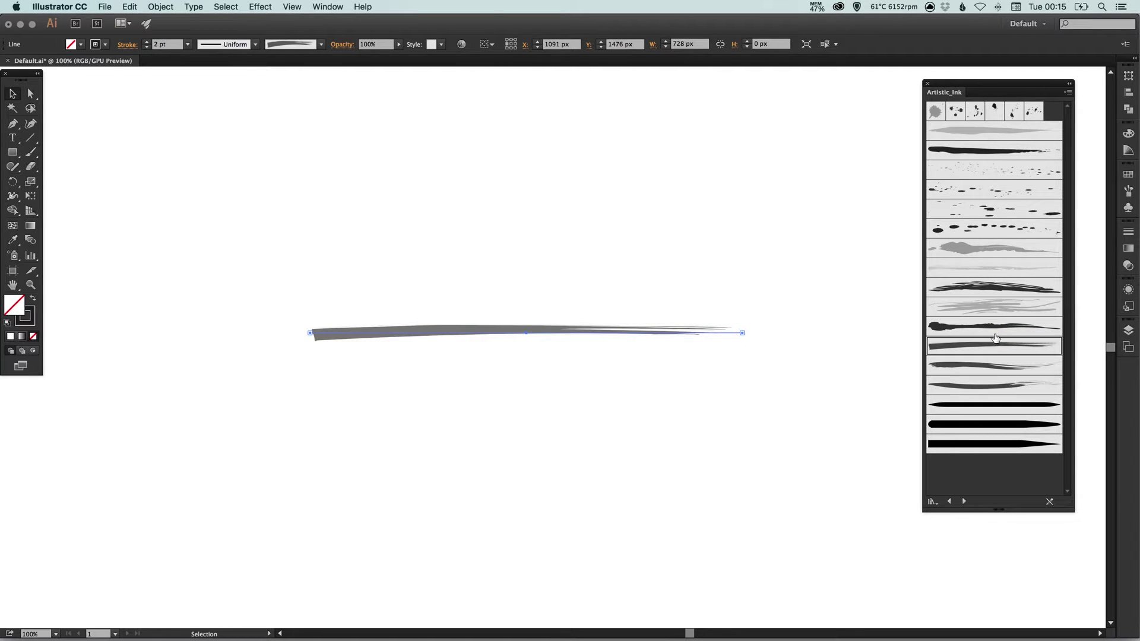
click(997, 328)
click(998, 366)
click(997, 387)
click(996, 409)
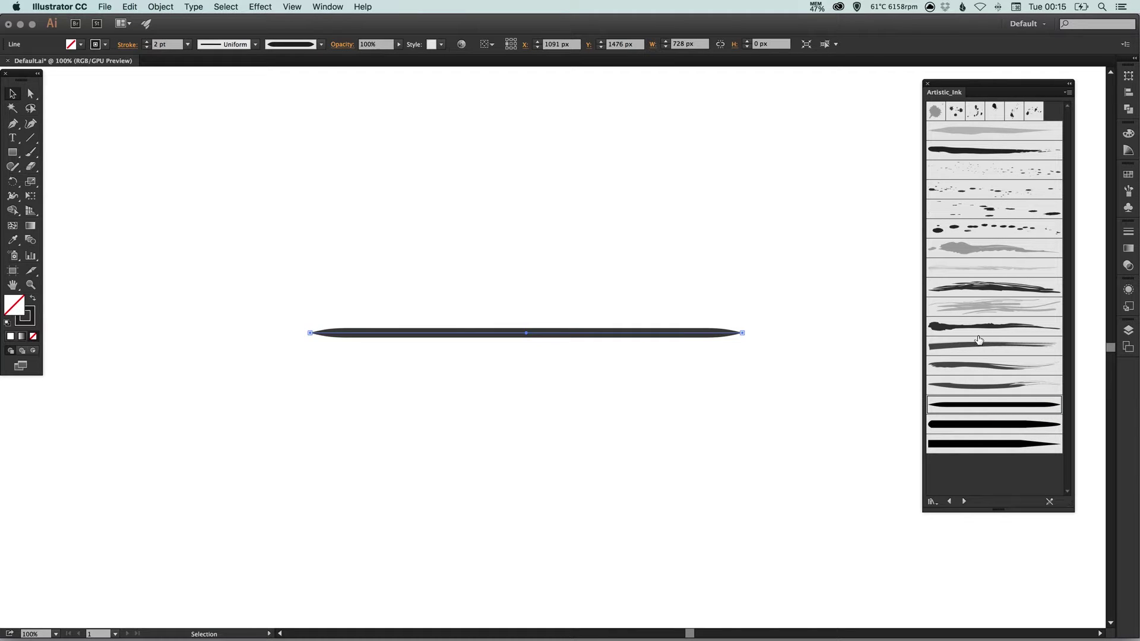
click(994, 423)
click(991, 445)
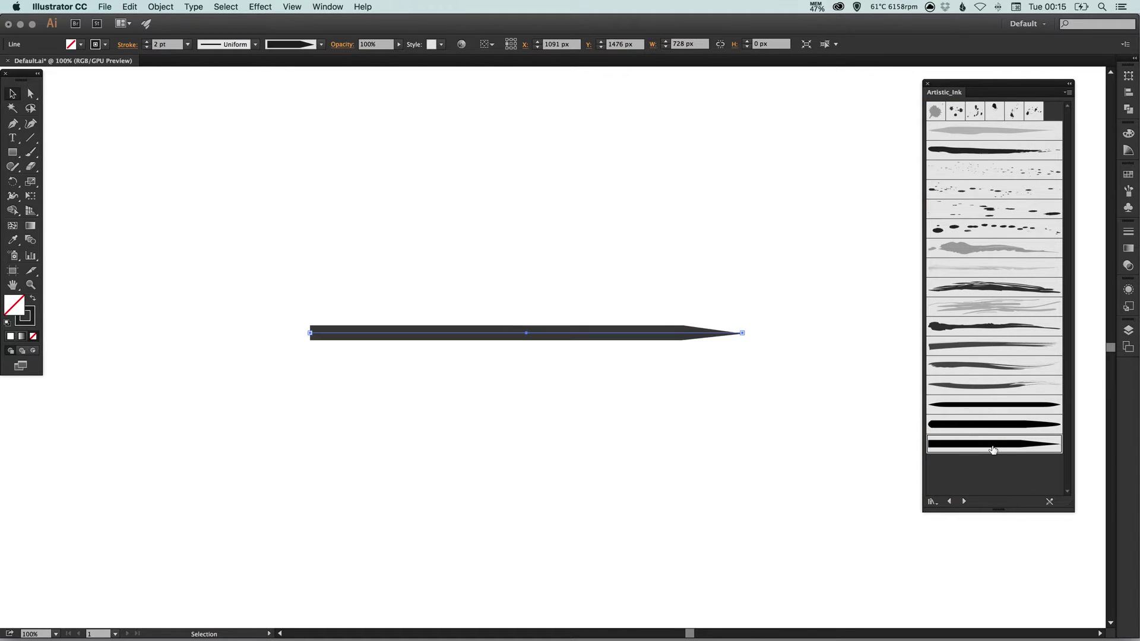
click(758, 207)
click(400, 329)
Delete the line and draw a 547 px circle with the Ellipse tool.
key(Delete)
drag(12, 152, 43, 184)
drag(378, 190, 704, 436)
key(v)
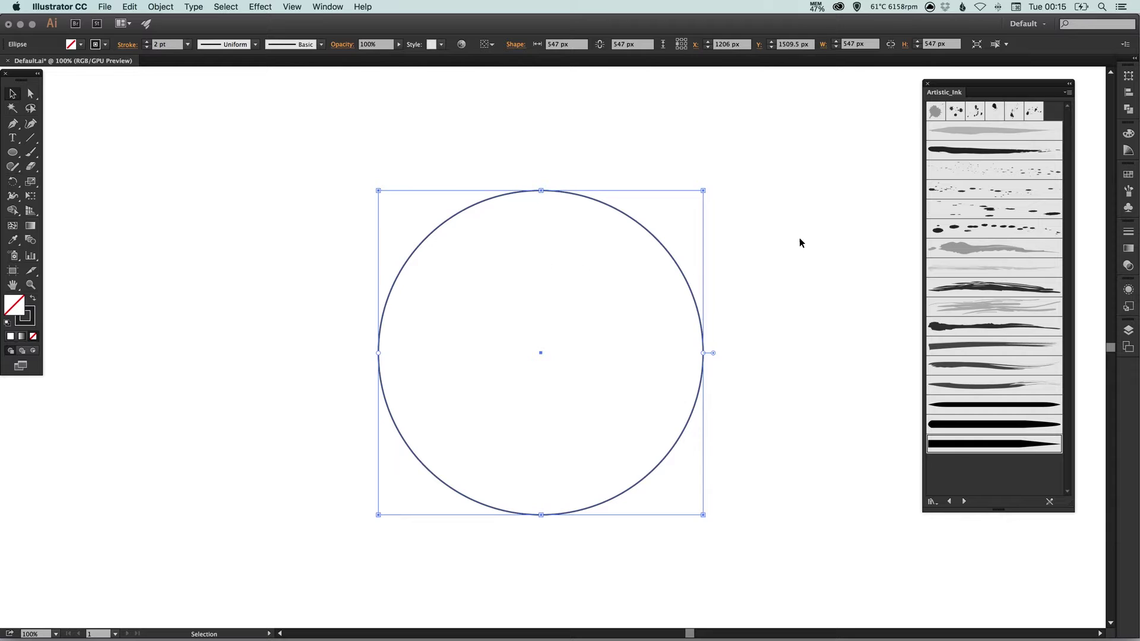
Raise the circle's stroke weight to 15 pt and apply the grey ink-splatter brush.
click(1127, 232)
double_click(1021, 236)
triple_click(1021, 237)
double_click(1021, 237)
double_click(1021, 236)
double_click(1021, 237)
double_click(1021, 237)
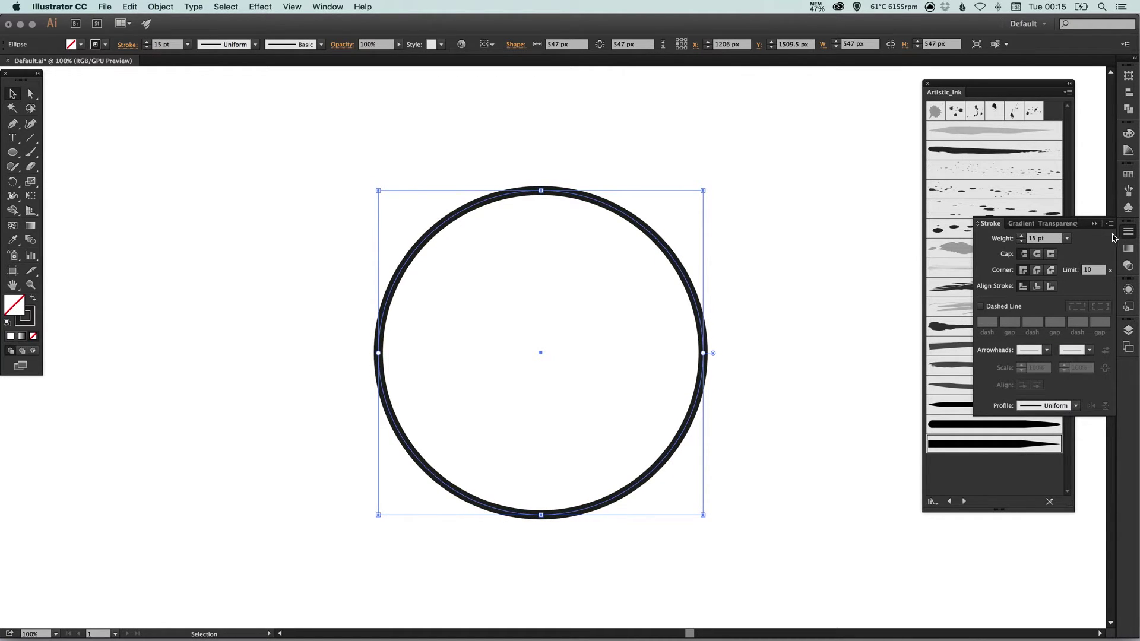
click(1127, 232)
click(1011, 177)
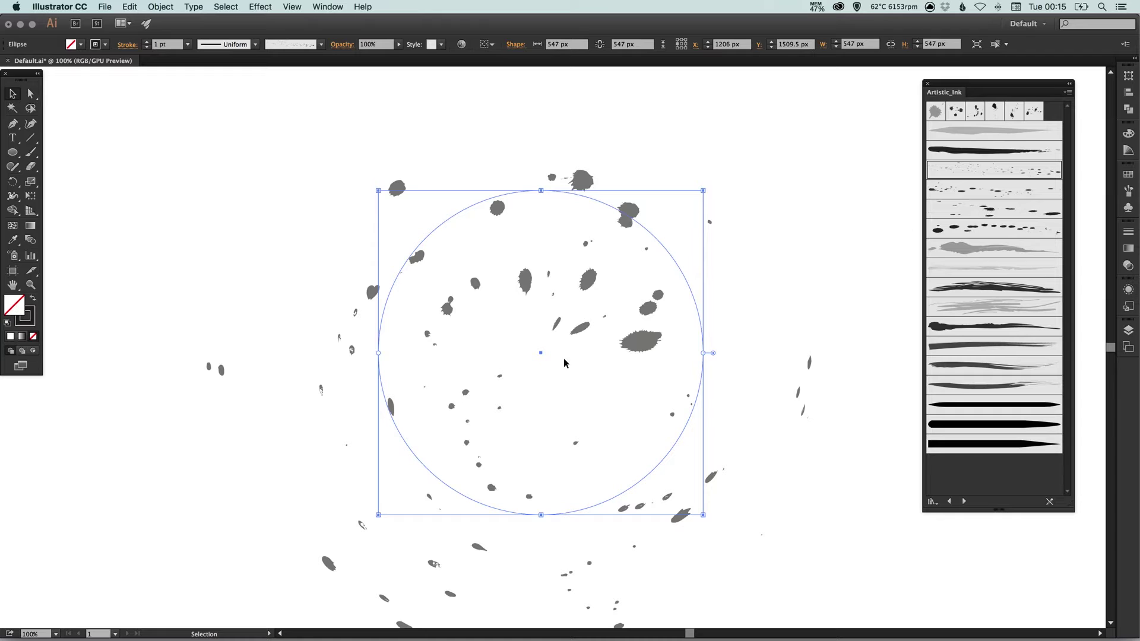
Undo the splatter brush and apply the Calligraphy 1 ink brush to the circle.
click(475, 385)
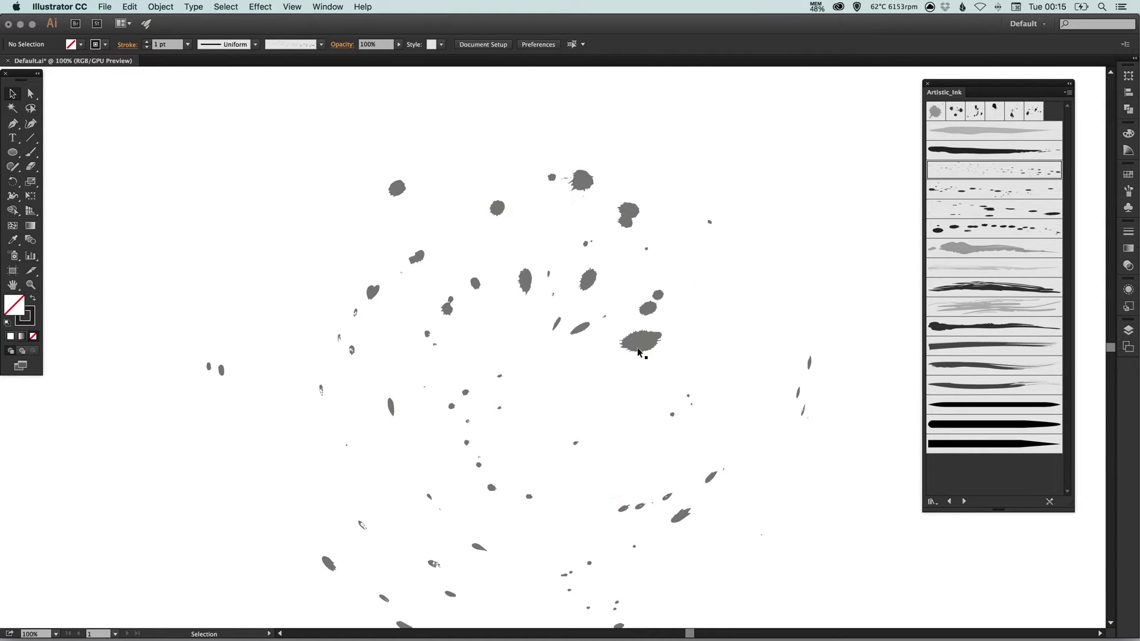
key(super+z)
key(super+z)
click(1009, 150)
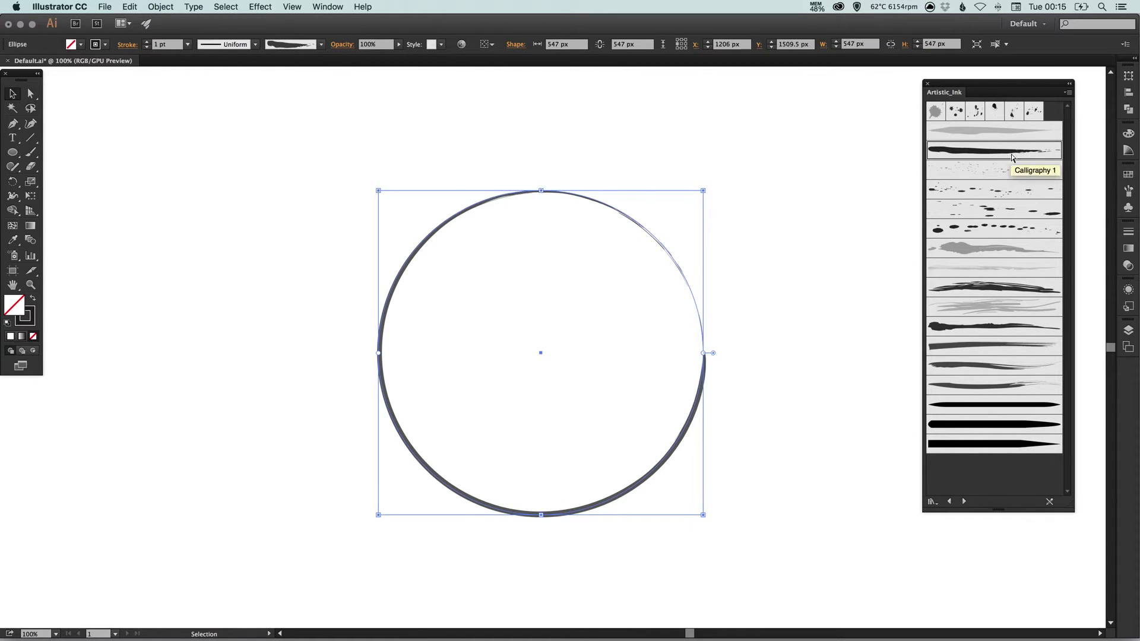
click(393, 356)
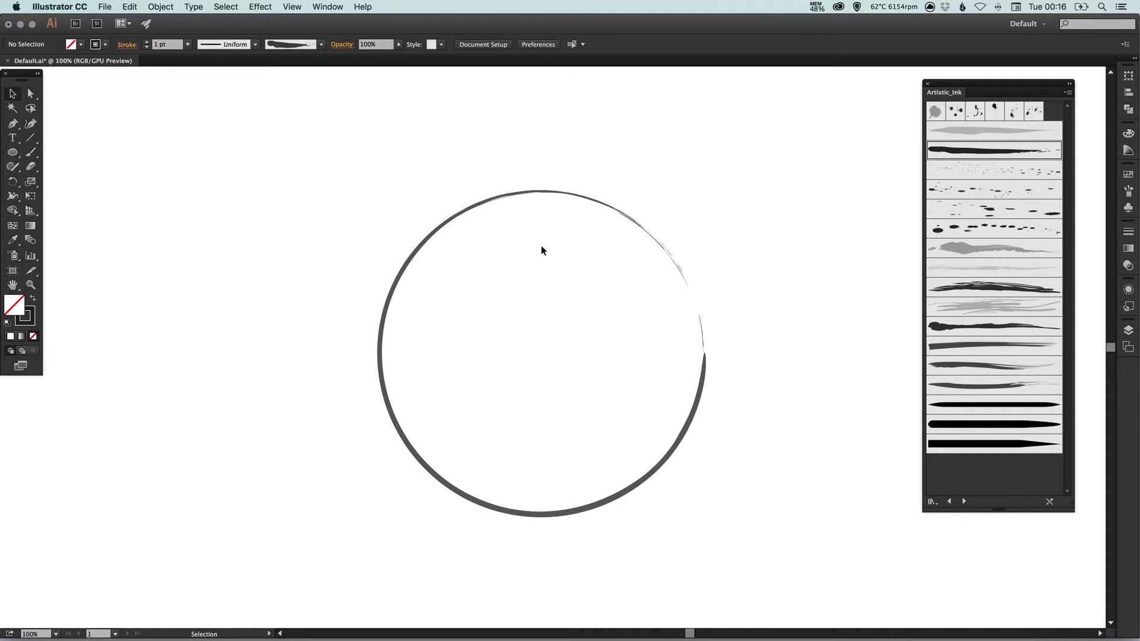
Try the thin light grey brush, then apply the sketchy multi-line grey ink brush.
click(654, 221)
click(983, 131)
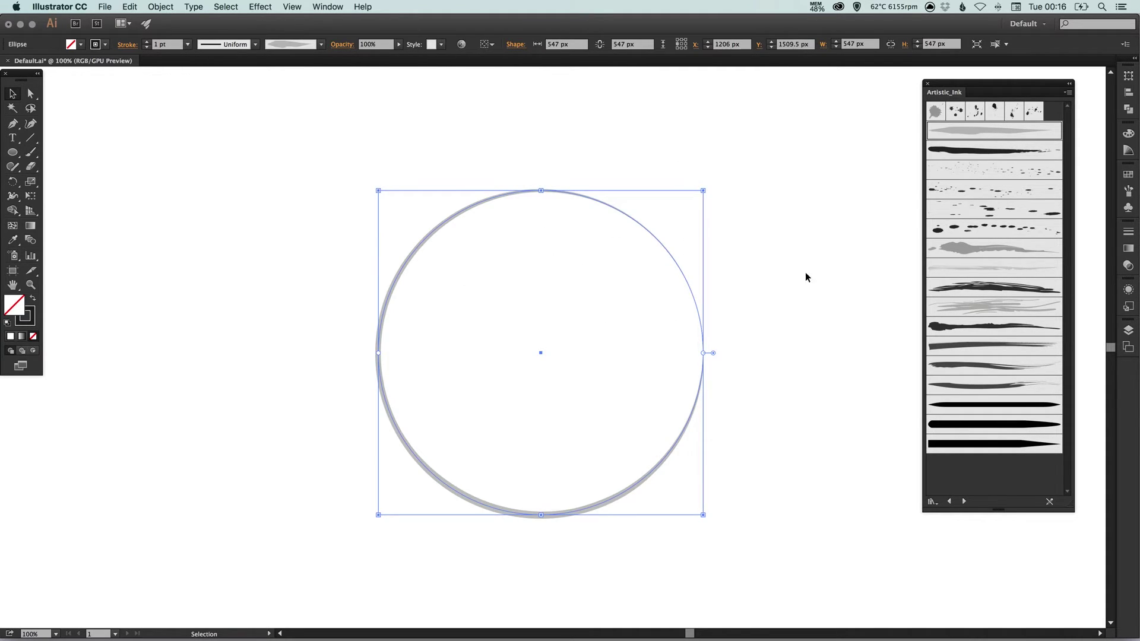
click(736, 242)
key(super+a)
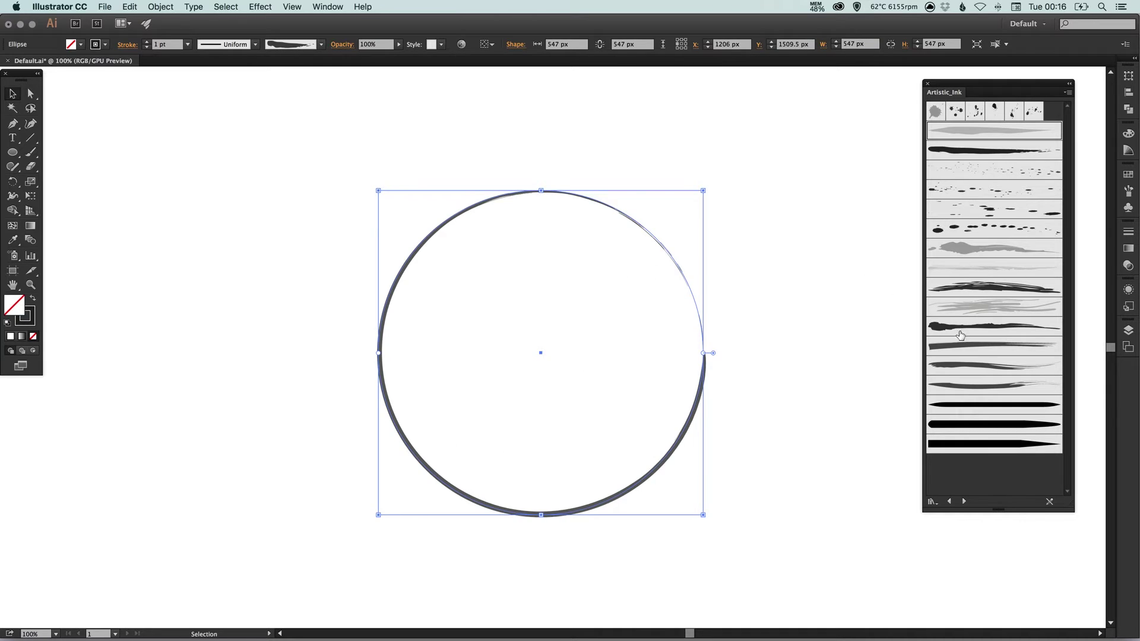
click(994, 308)
key(super+shift+a)
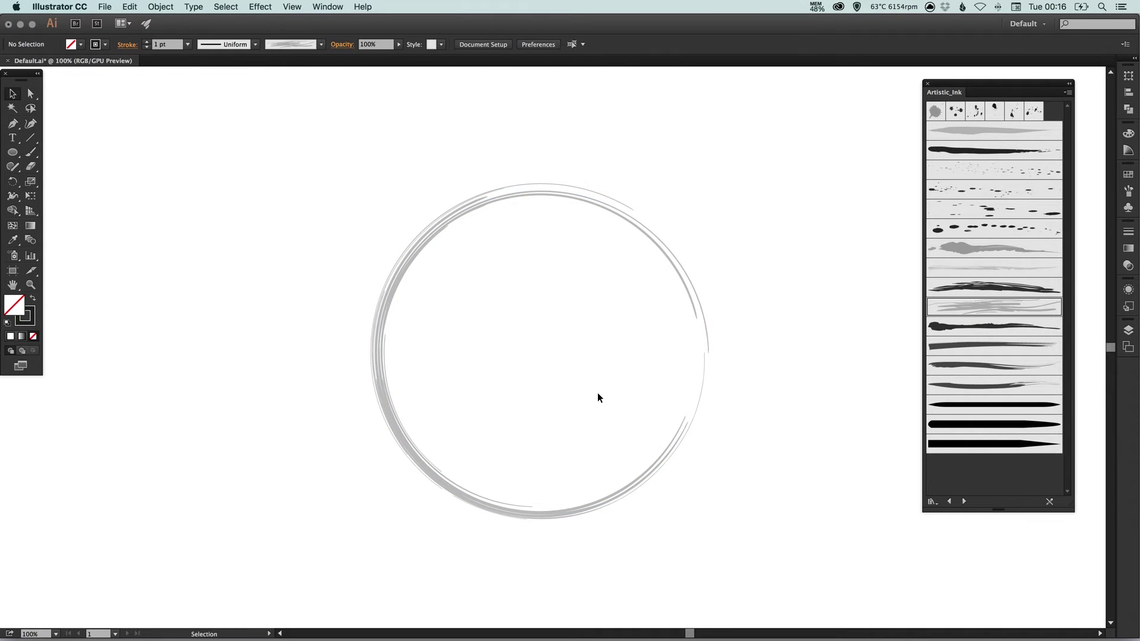
key(super+a)
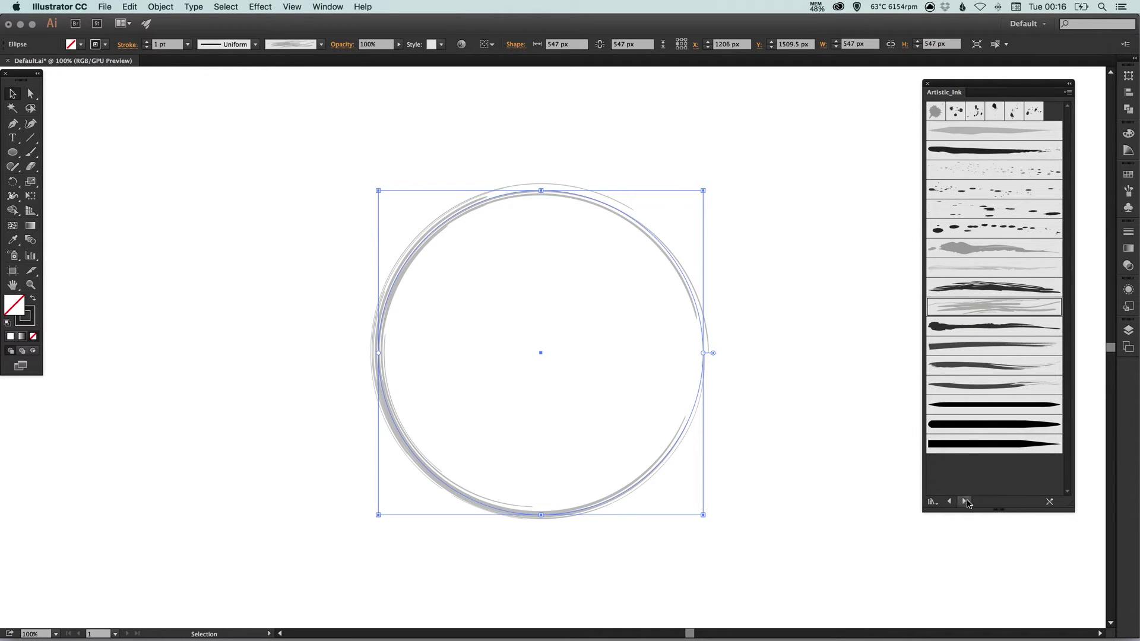
click(964, 502)
Try several Artistic_Paintbrush strokes on the circle, settling on the rough black one.
click(1014, 268)
click(1008, 209)
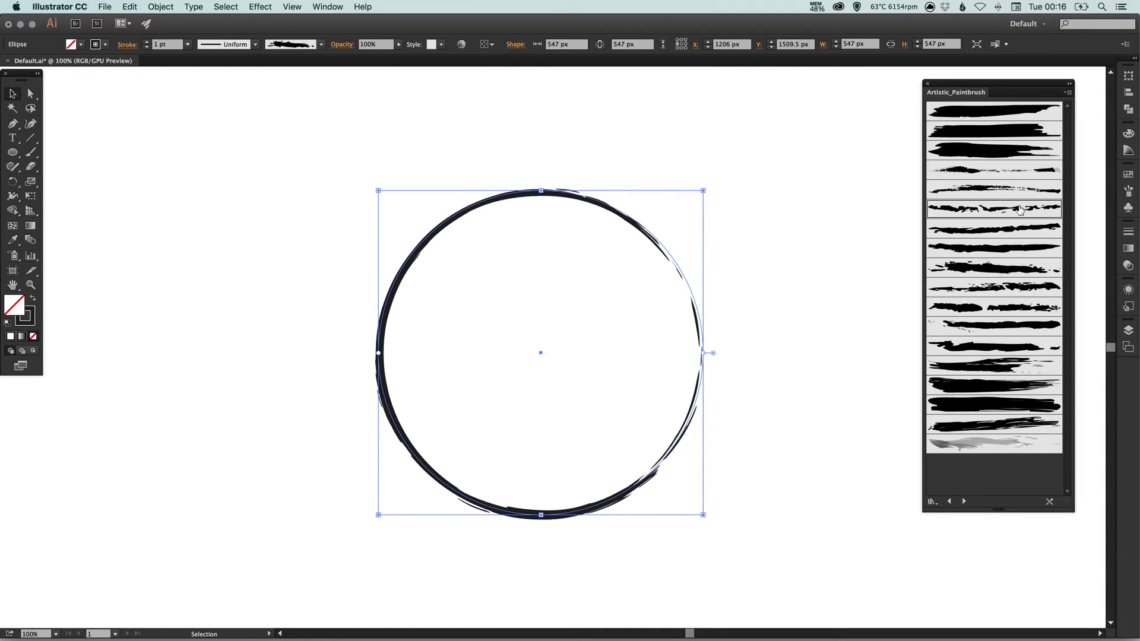
click(1017, 131)
key(super+shift+a)
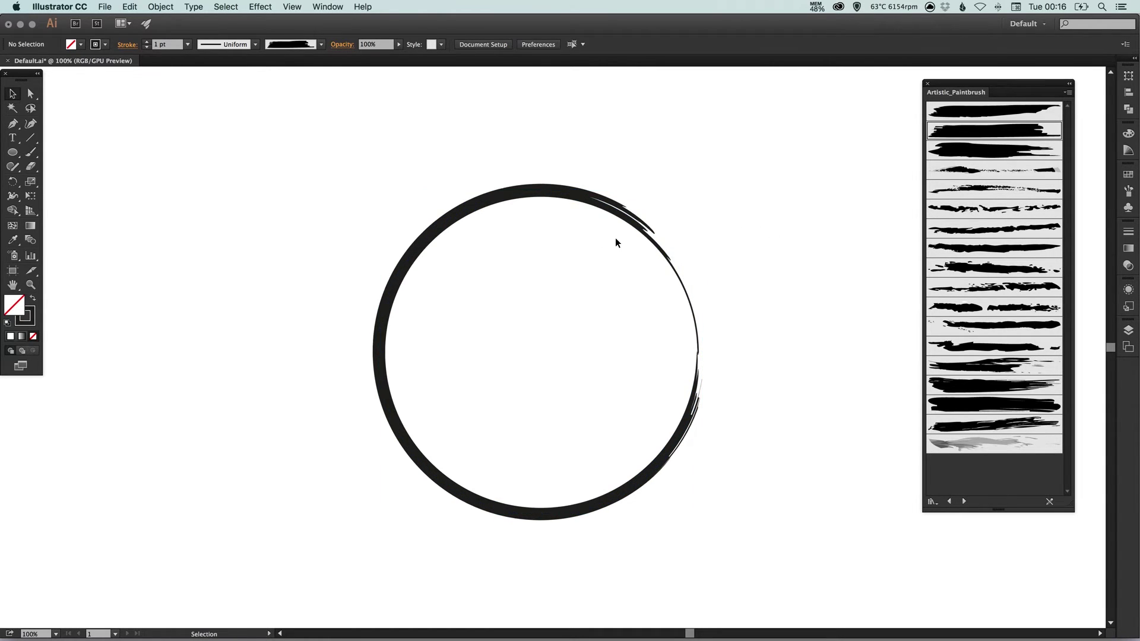
click(654, 246)
Set the circle's stroke weight to 2 pt.
click(1128, 232)
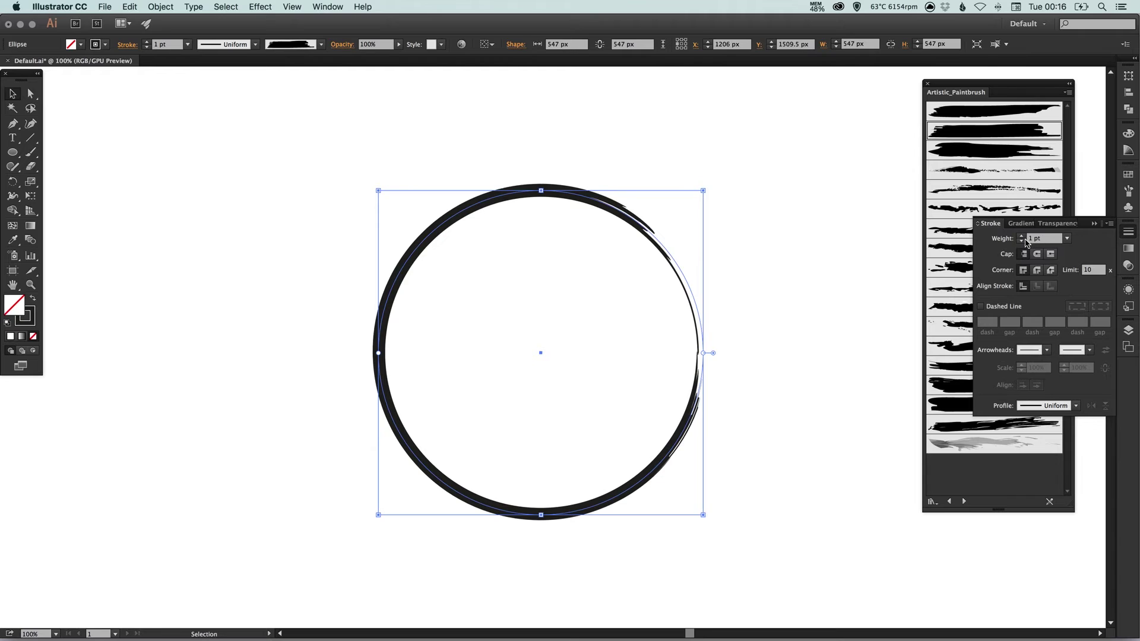
click(1022, 236)
click(1022, 237)
click(1022, 236)
click(1021, 242)
click(1021, 242)
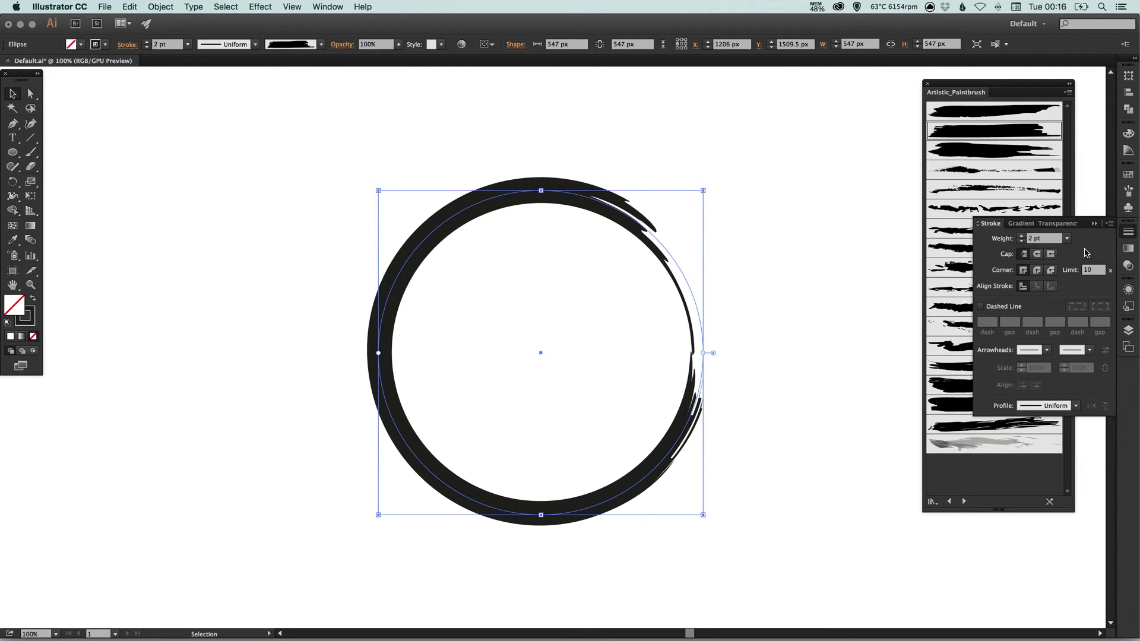
click(1128, 232)
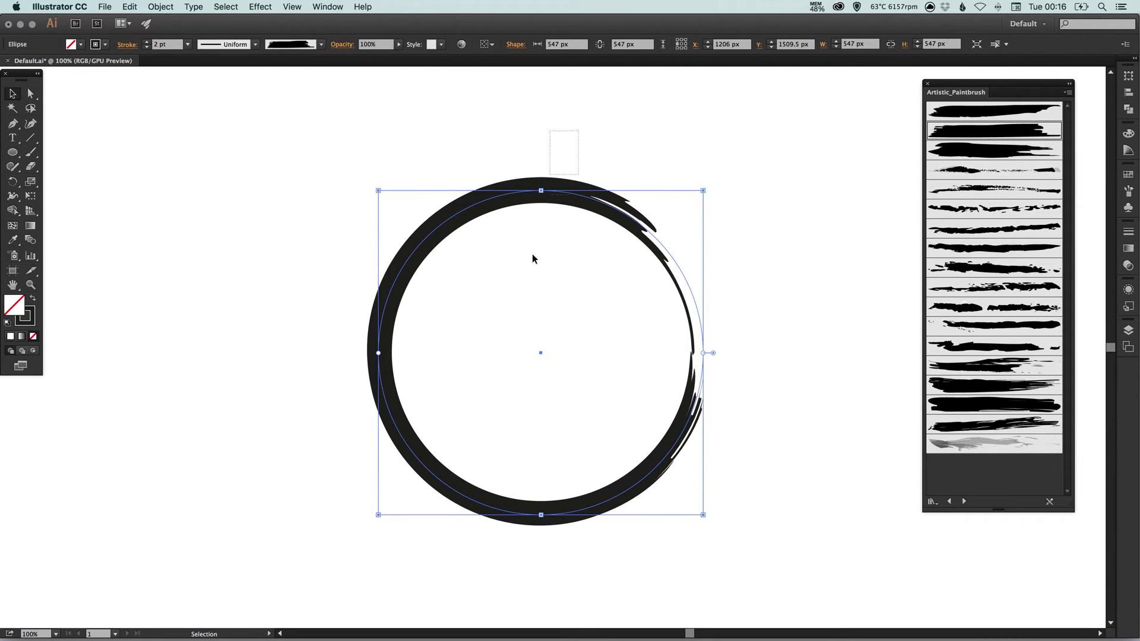
Expand the brushed circle with Object > Expand Appearance and check it in outline view.
click(163, 8)
click(182, 135)
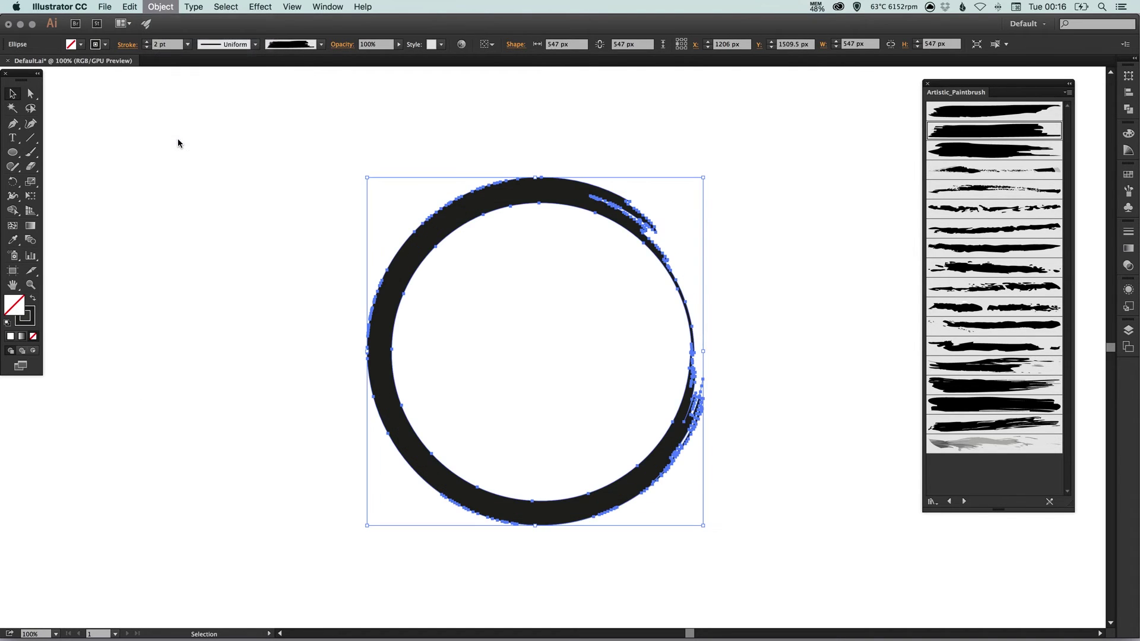
click(236, 210)
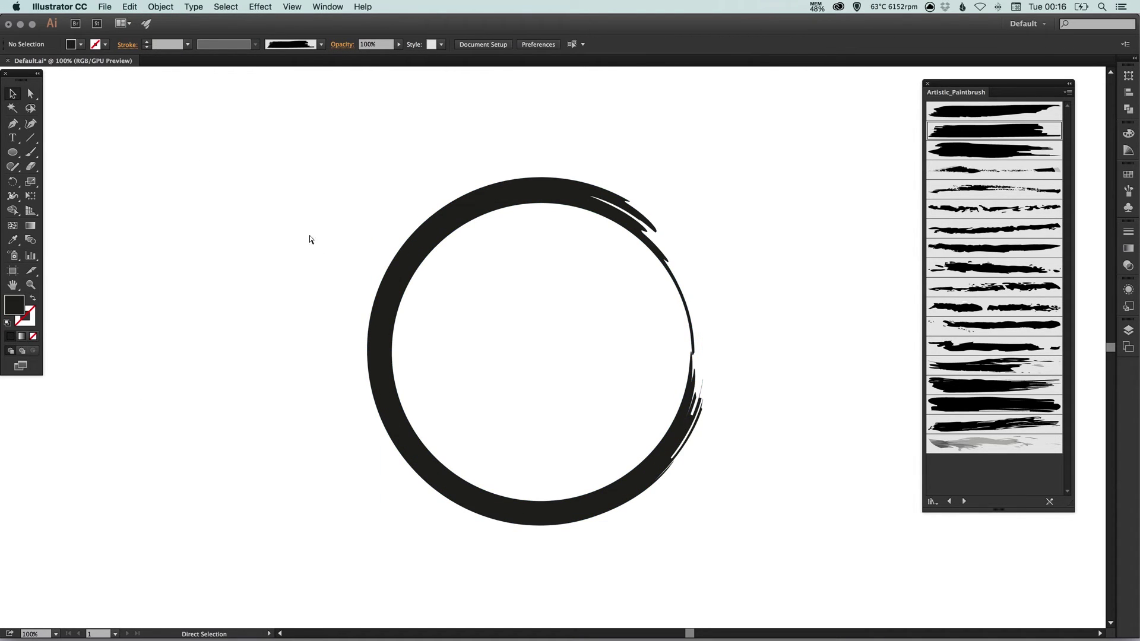
key(super+y)
key(super+y)
Fill the expanded ring group with bright blue and close the brush library panel.
drag(324, 224, 558, 319)
click(1128, 174)
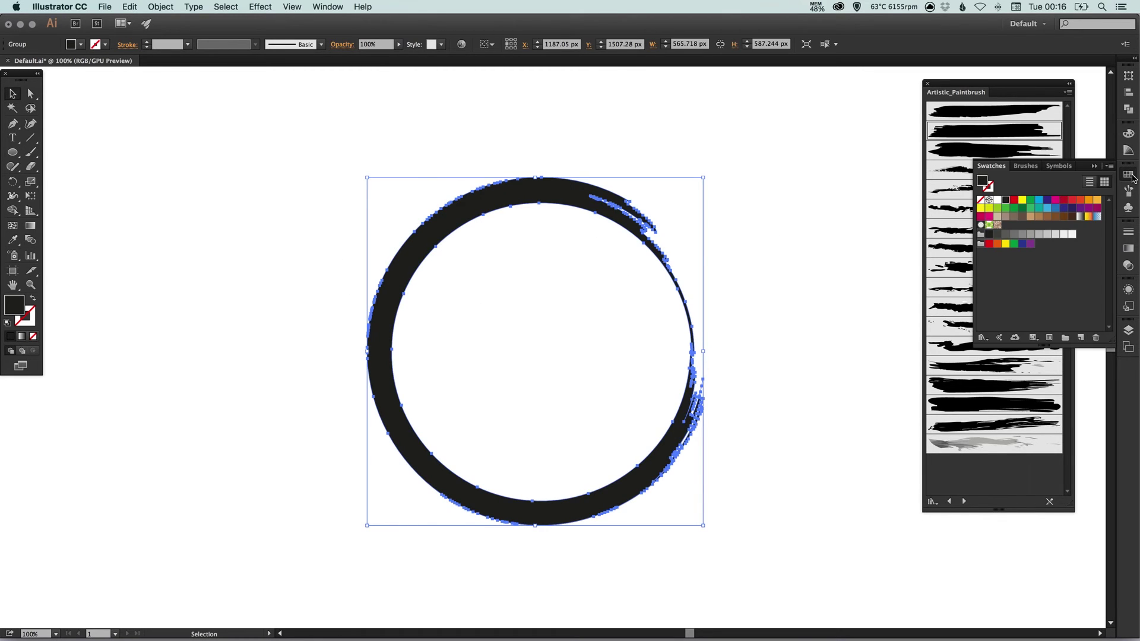
click(1038, 200)
click(1128, 174)
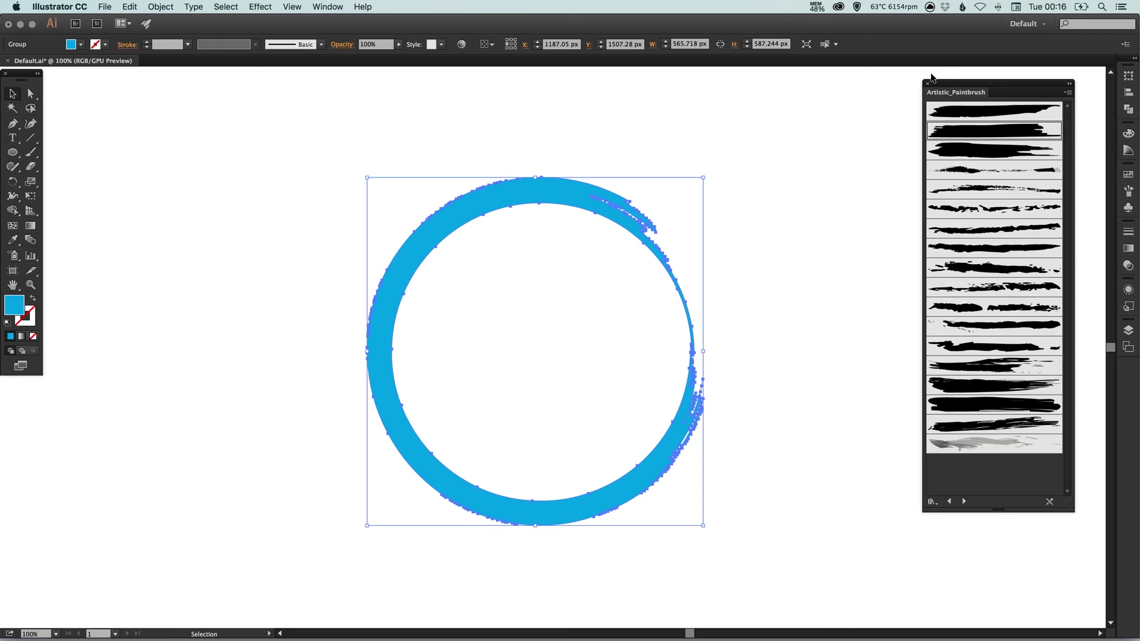
click(928, 83)
click(882, 171)
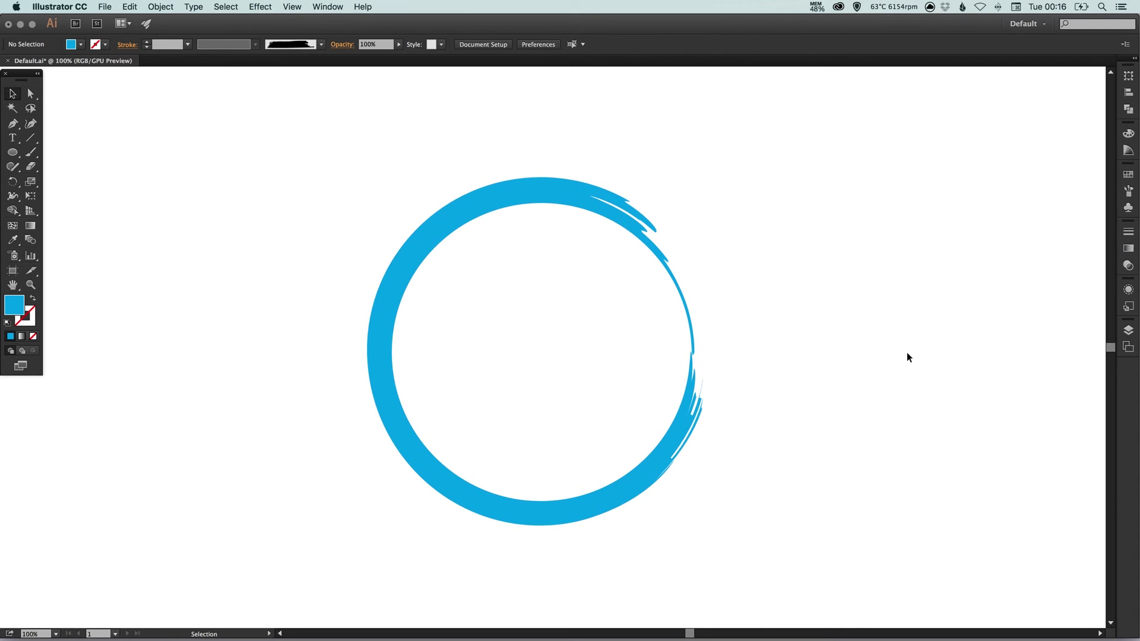